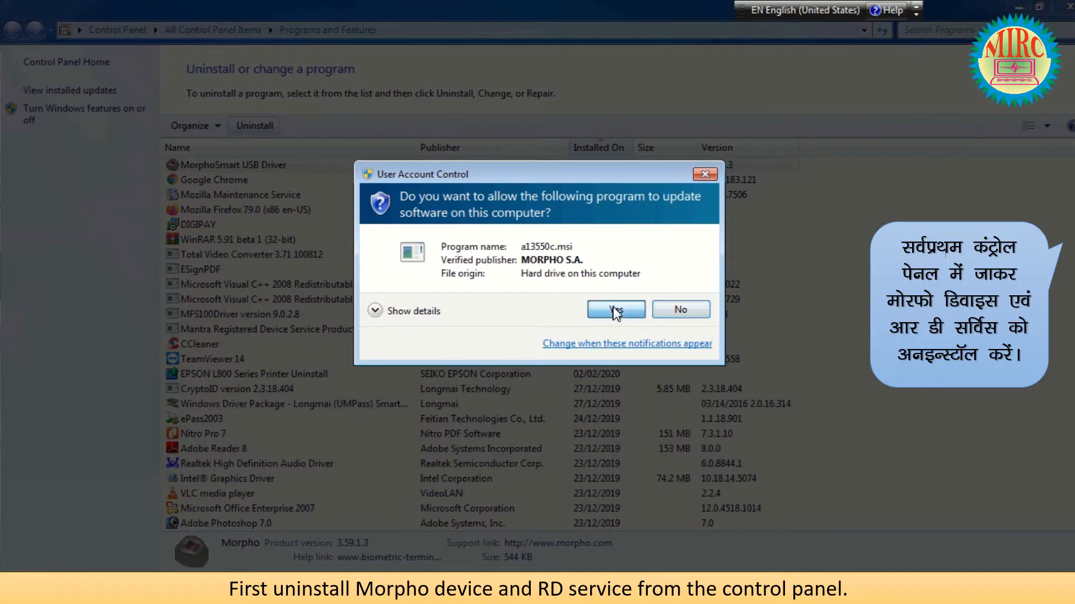
Approve the MorphoSmart USB Driver uninstall and let setup close the running MorphoSmart USB Service.
left_click(615, 311)
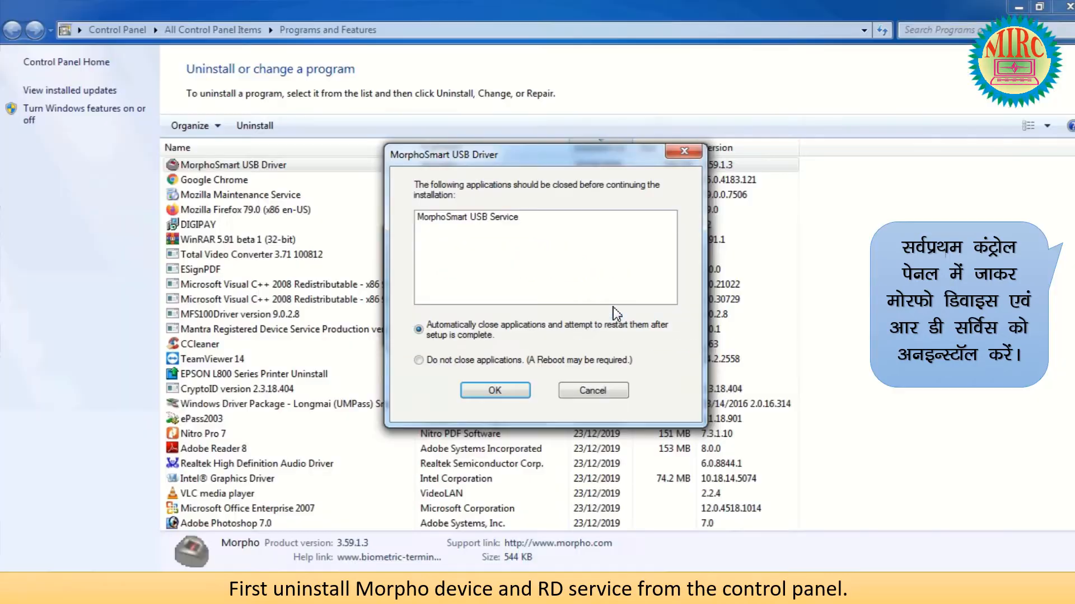
left_click(494, 391)
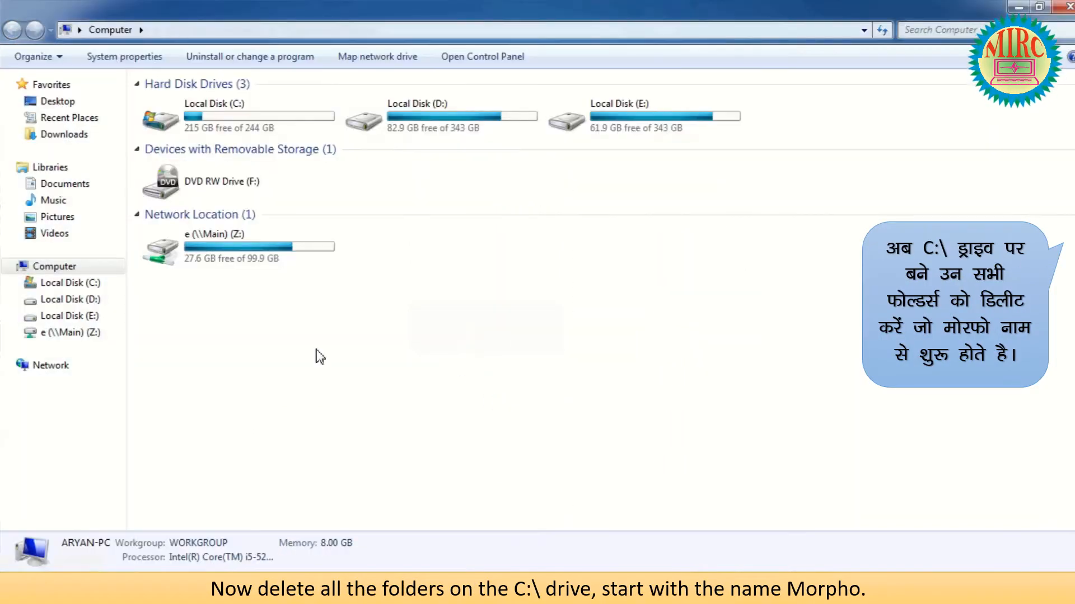
On Local Disk (C:), permanently delete the MORPHORDLOG and MorphoRdServiceL0Soft folders.
double_click(246, 125)
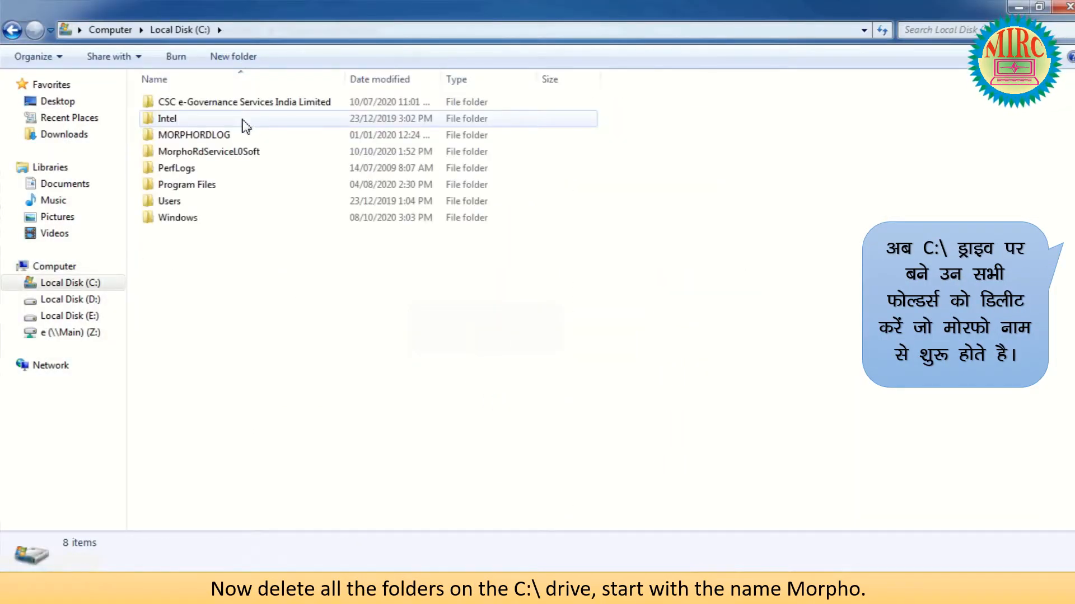
left_click(240, 136)
left_click(241, 152, "ctrl")
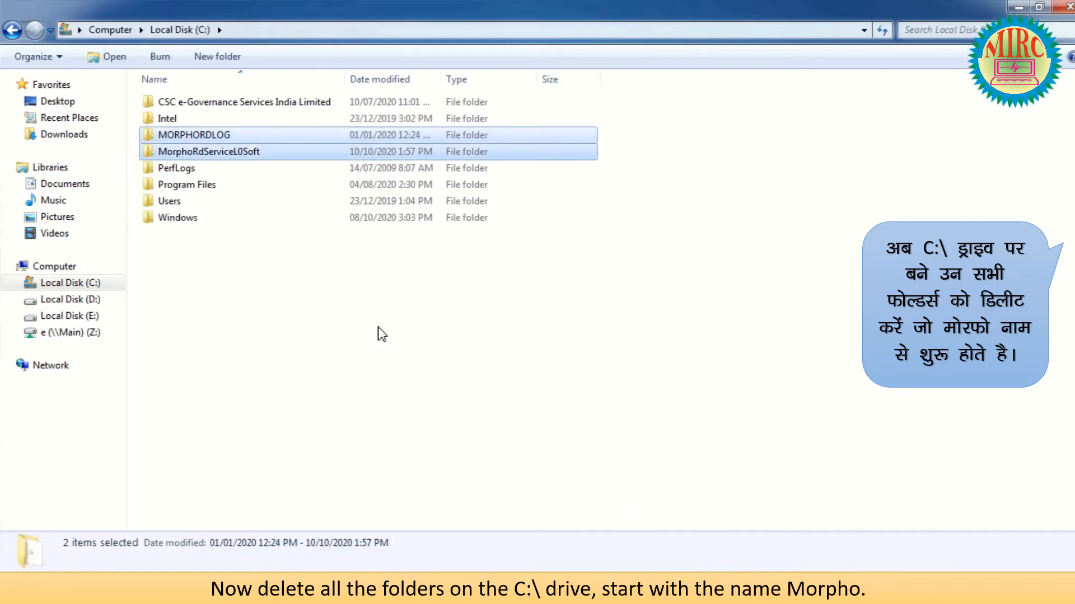
right_click(218, 151)
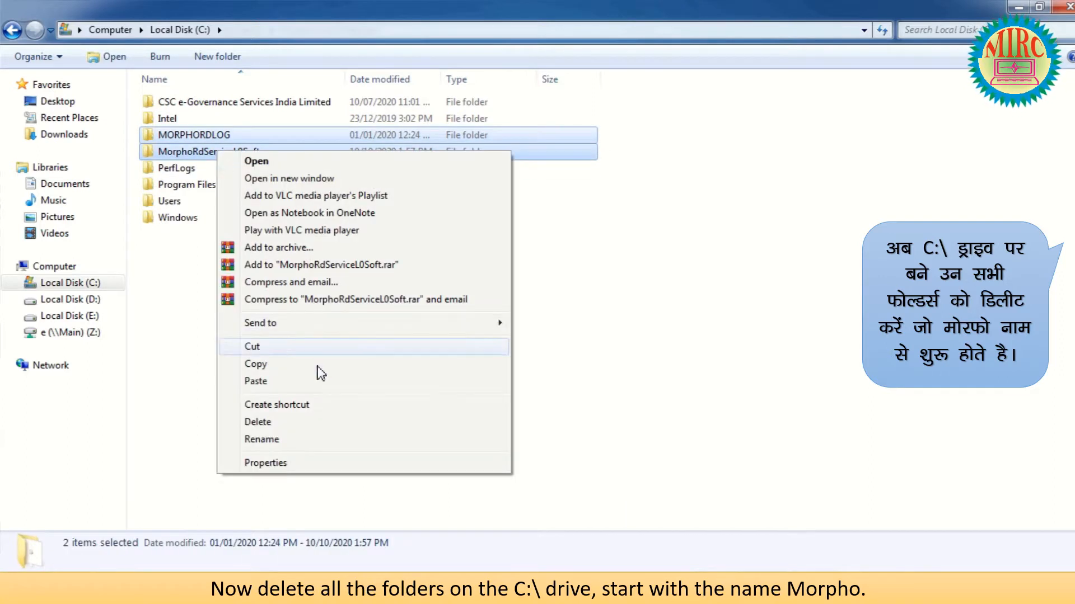
left_click(299, 421)
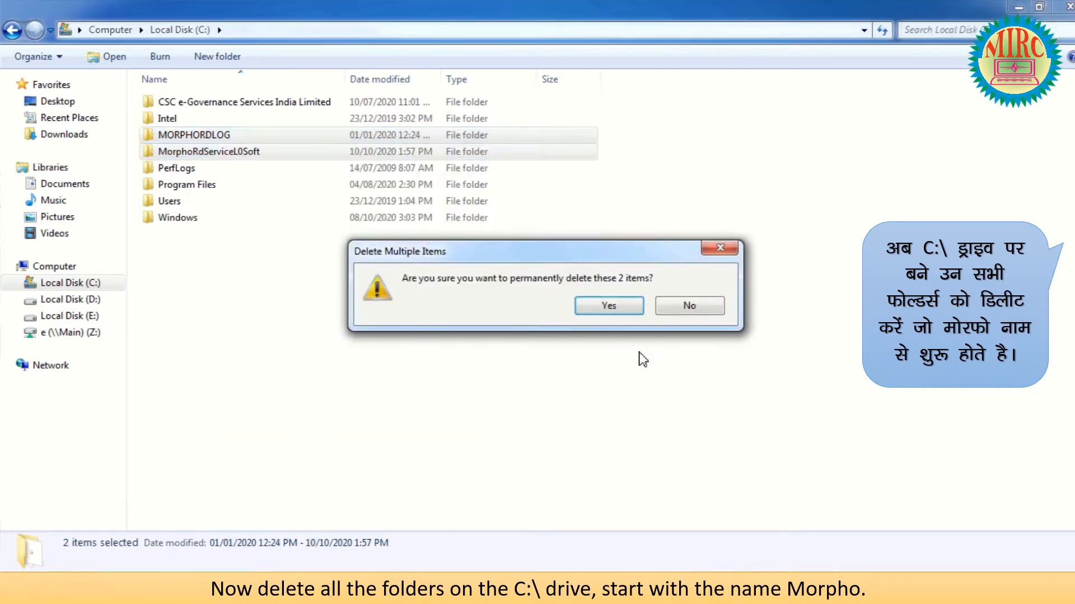
left_click(620, 305)
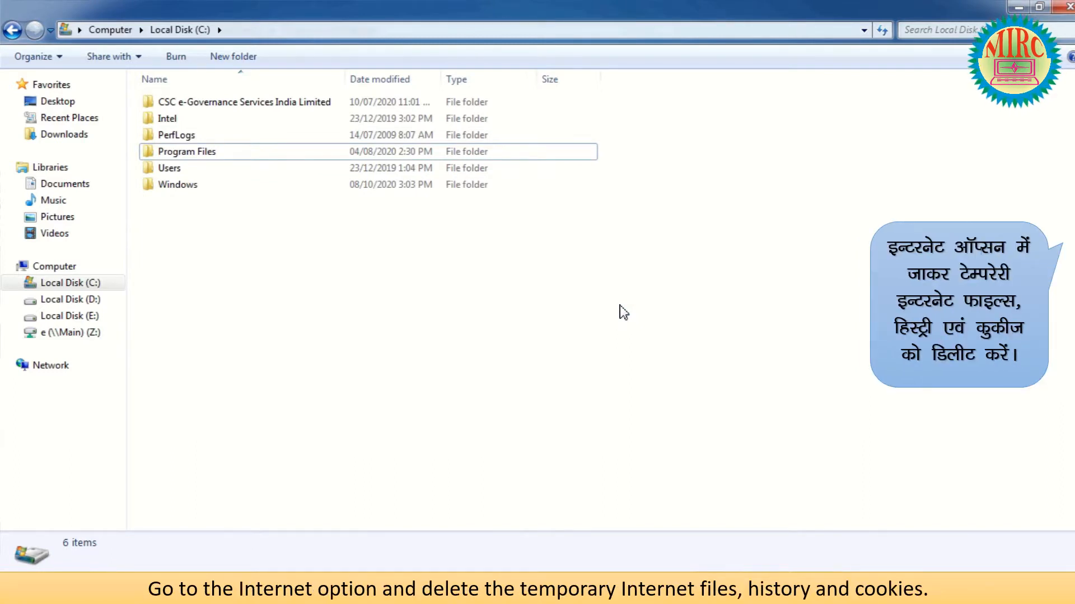
In Internet Options, delete browsing history, including form data and saved passwords.
key("super")
type("intern")
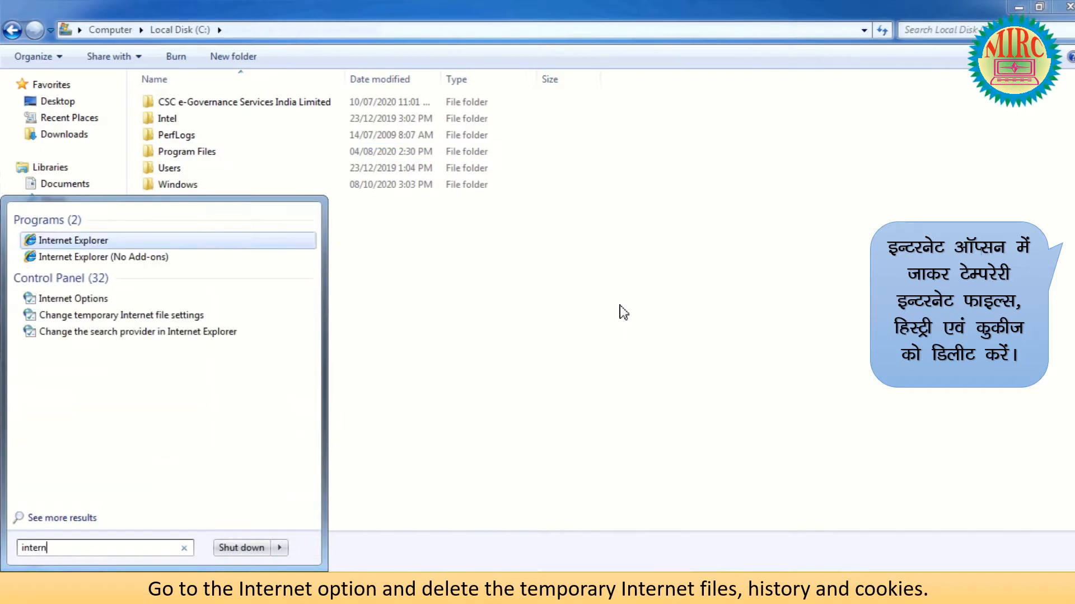
type("et option")
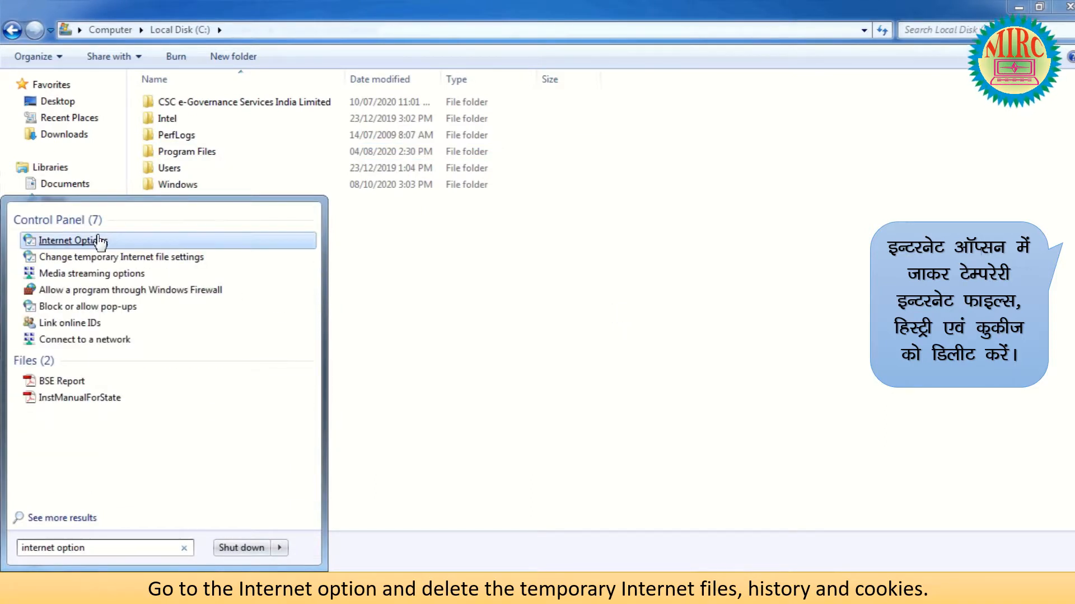
left_click(116, 240)
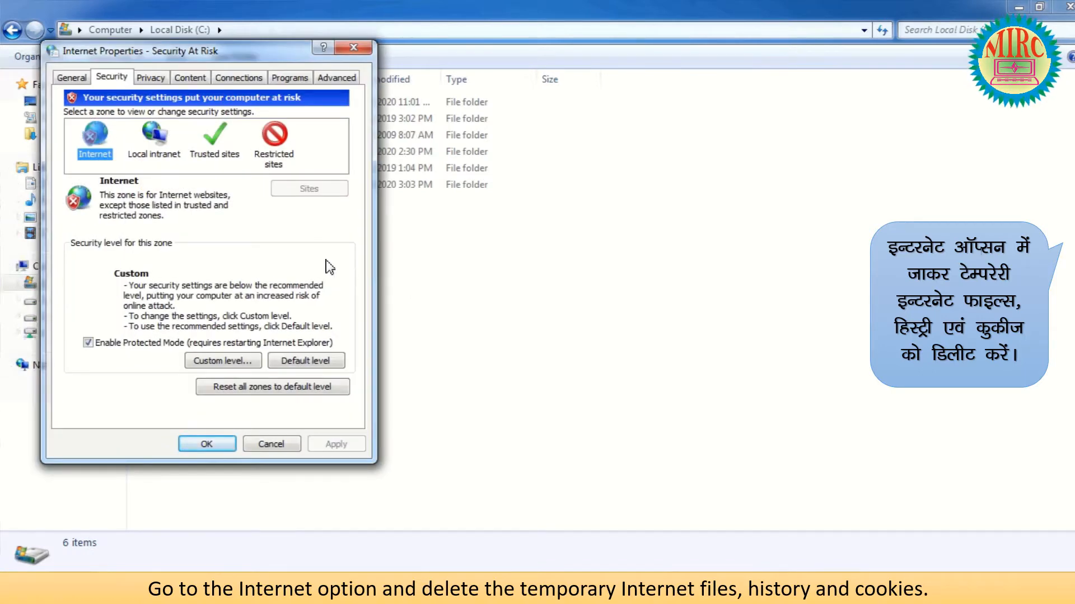
left_click(72, 79)
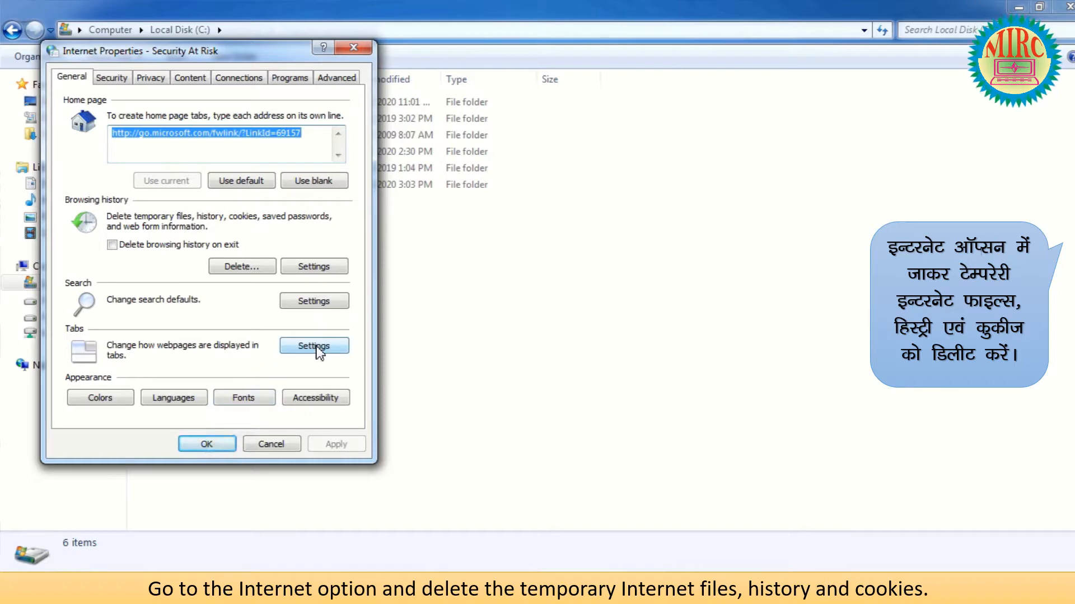
left_click(244, 268)
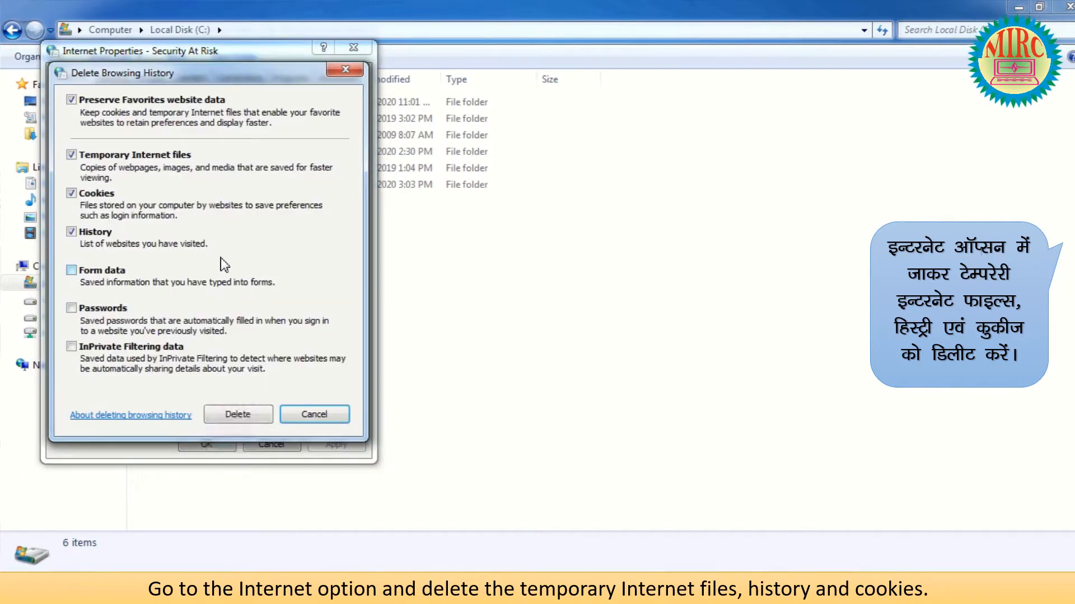
left_click(71, 309)
left_click(72, 347)
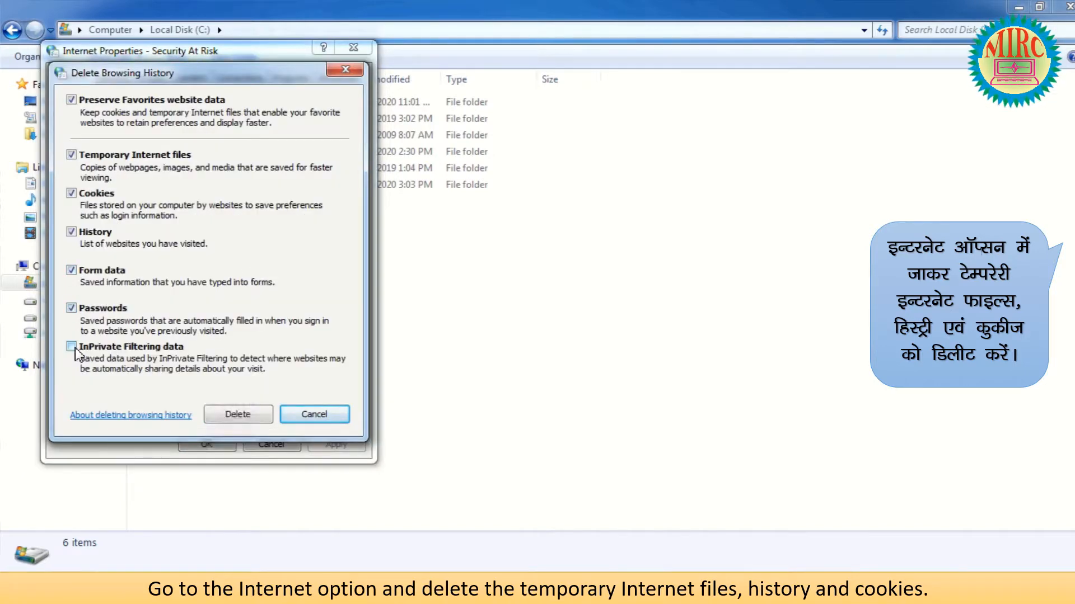
left_click(242, 415)
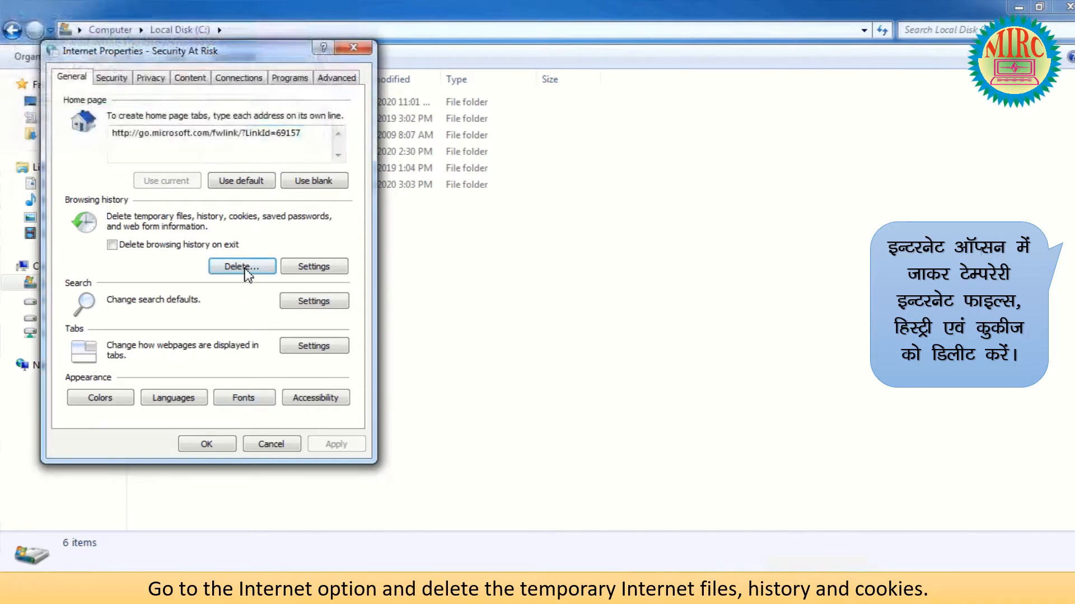
Delete every file in the Temporary Internet Files folder, then return to the C: drive.
left_click(311, 273)
left_click(312, 337)
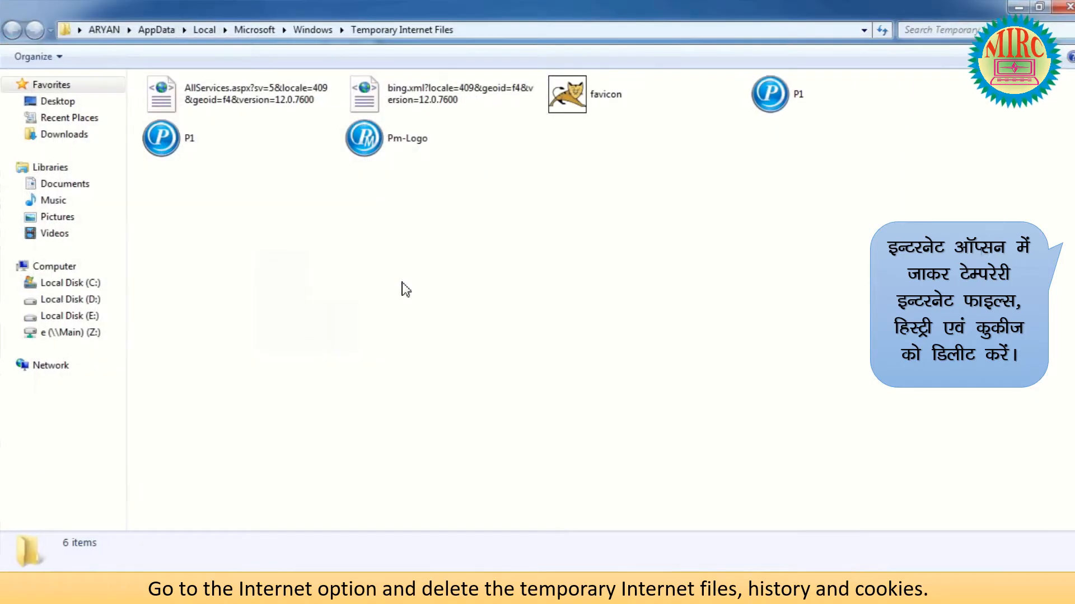
key("ctrl+a")
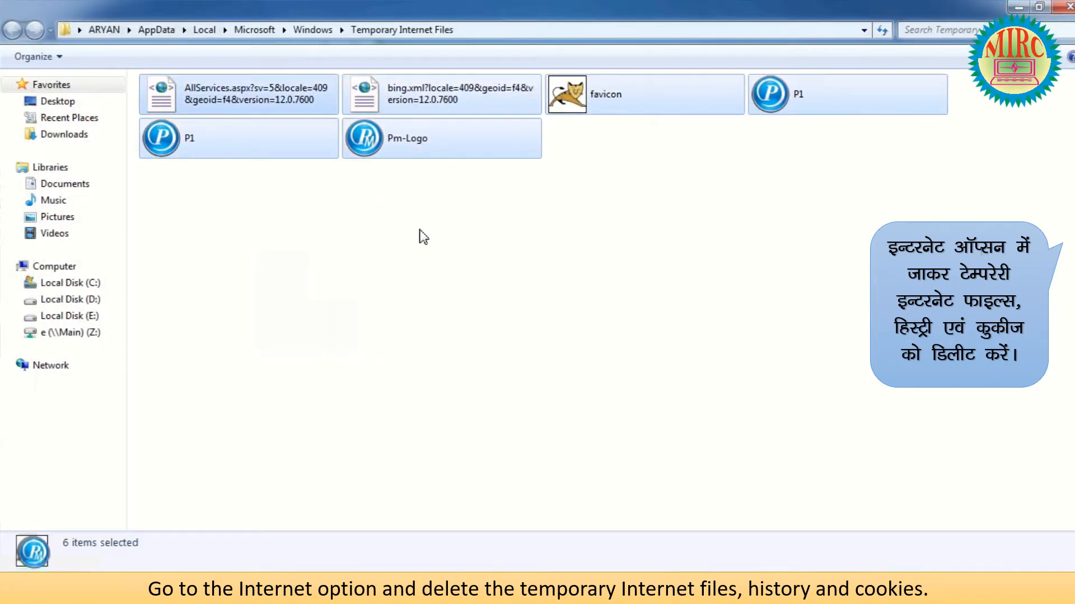
key("Delete")
left_click(98, 285)
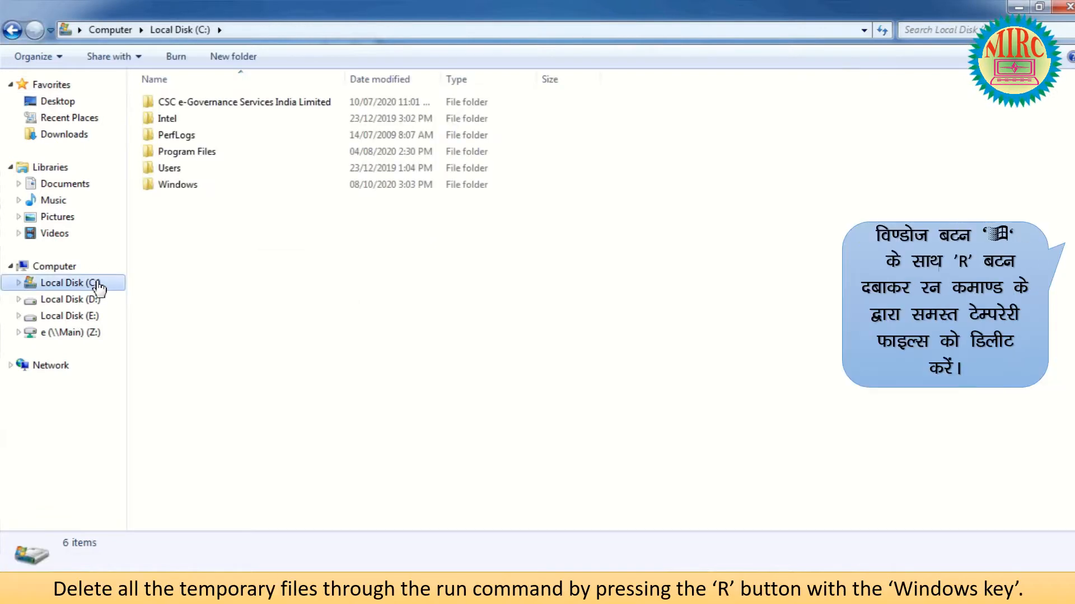
Open 'temp' from Run and permanently delete all 26 items, skipping the protected CR_5B666.tmp folder.
key("super+r")
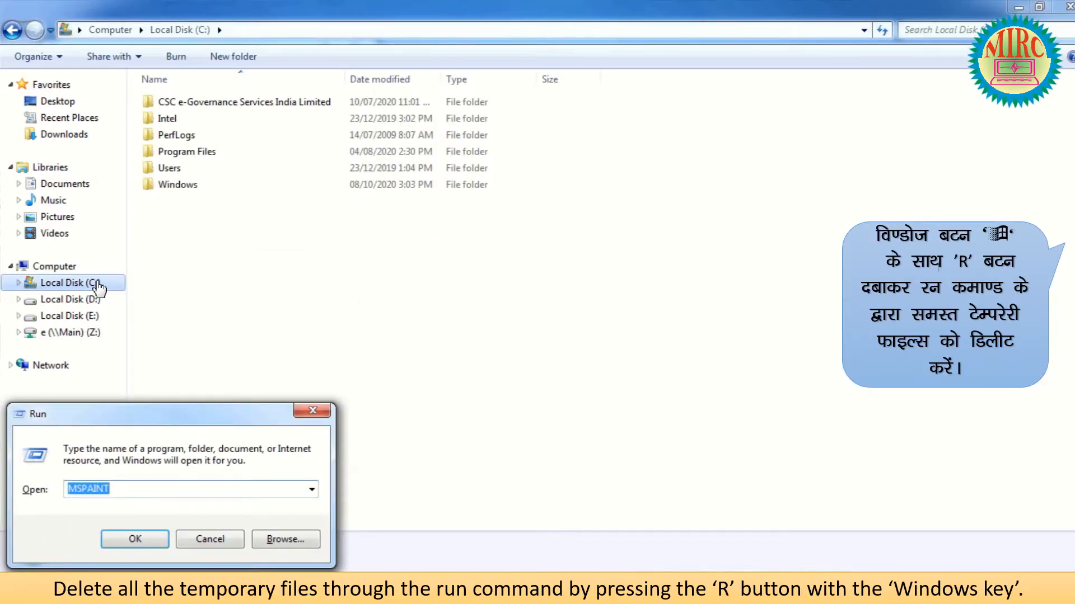
type("%")
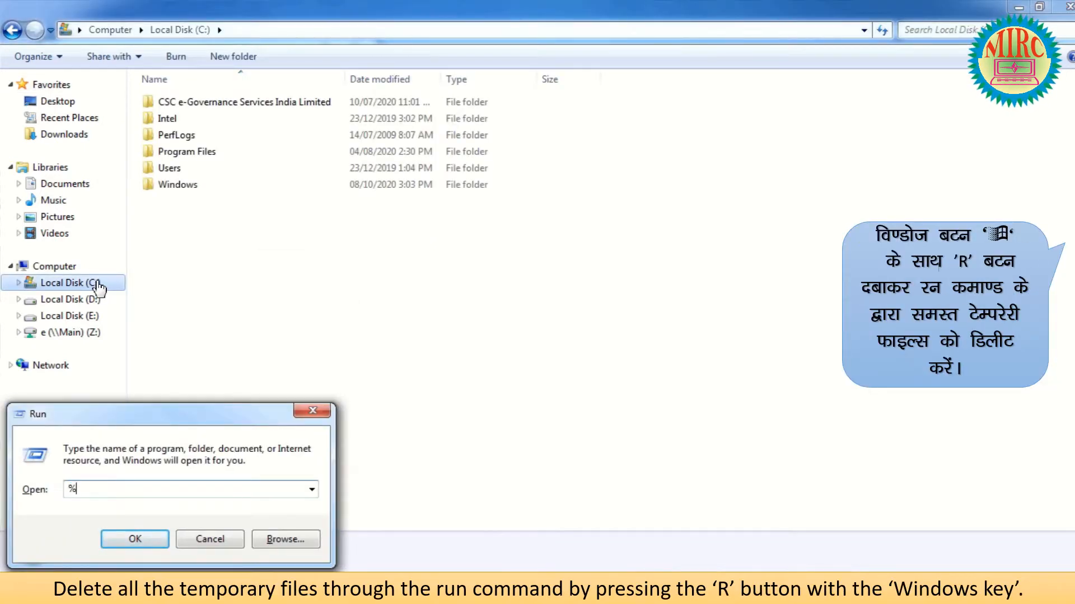
key("BackSpace")
type("temp")
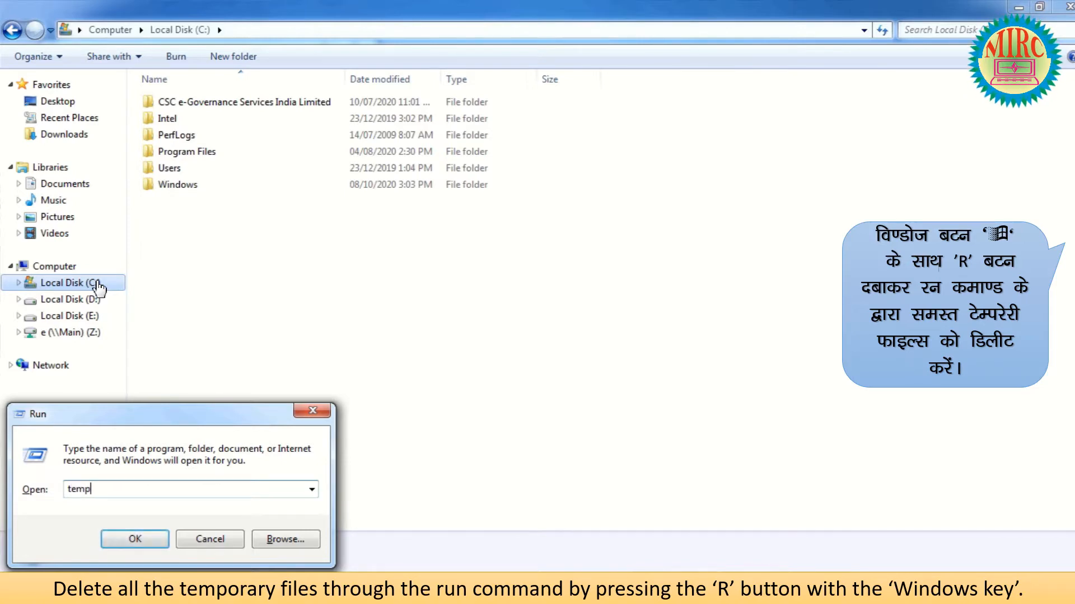
key("Return")
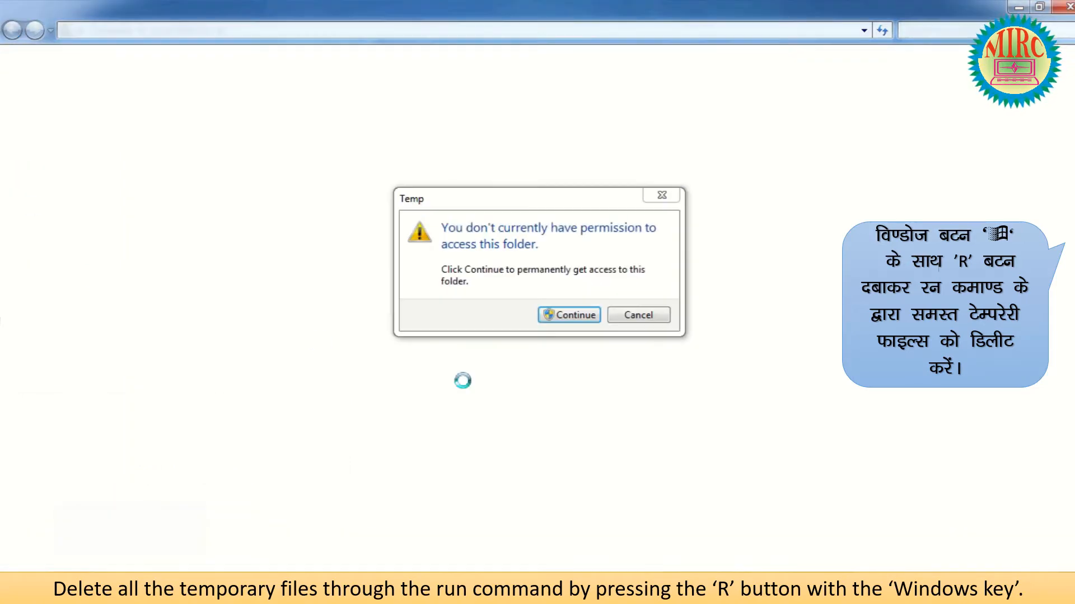
left_click(576, 319)
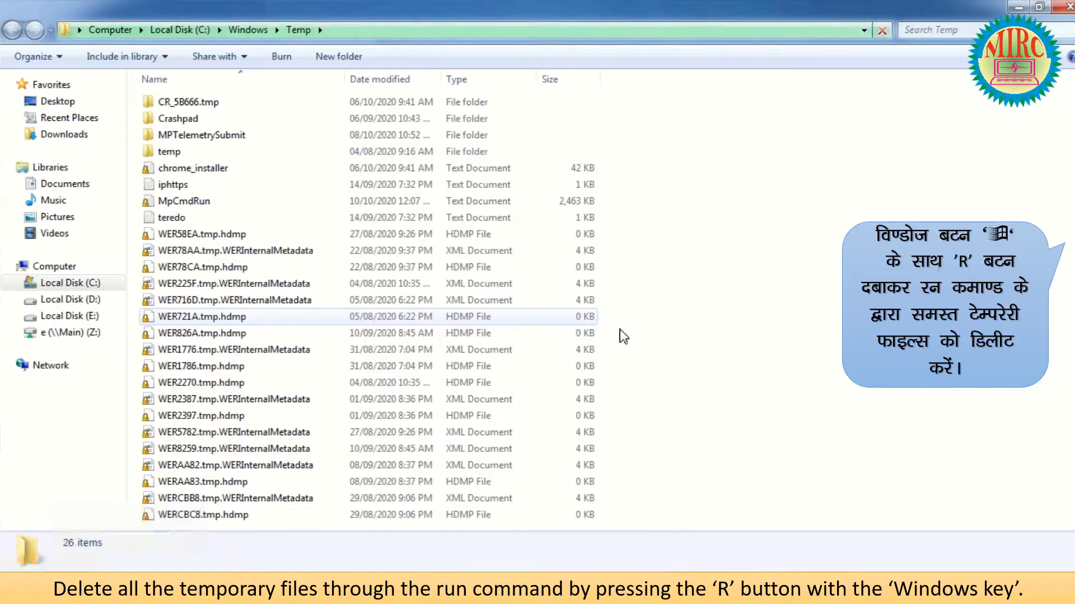
key("ctrl+a")
key("shift+Delete")
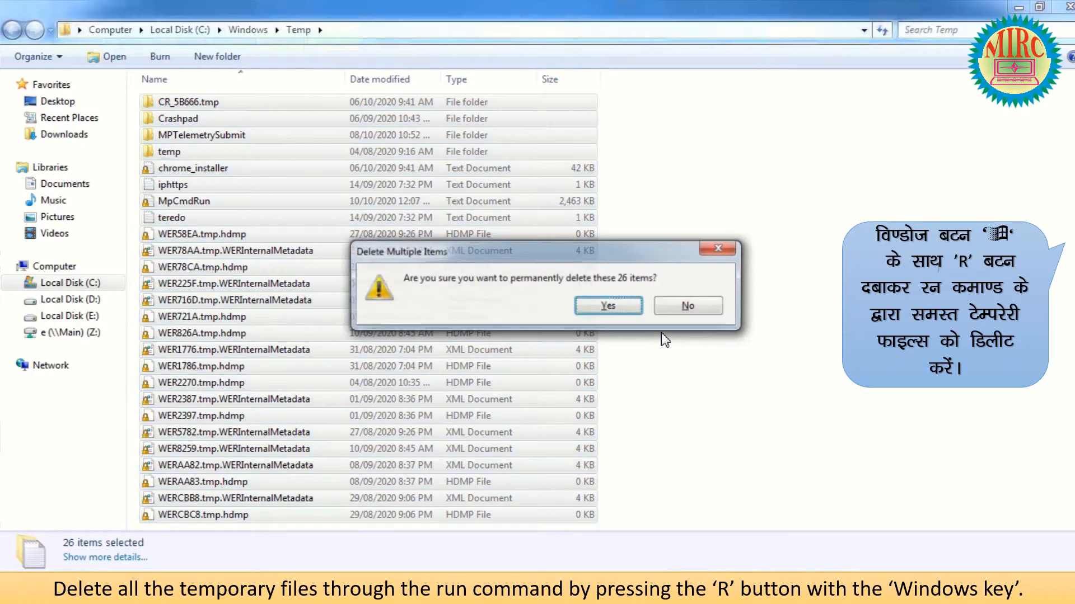
key("Return")
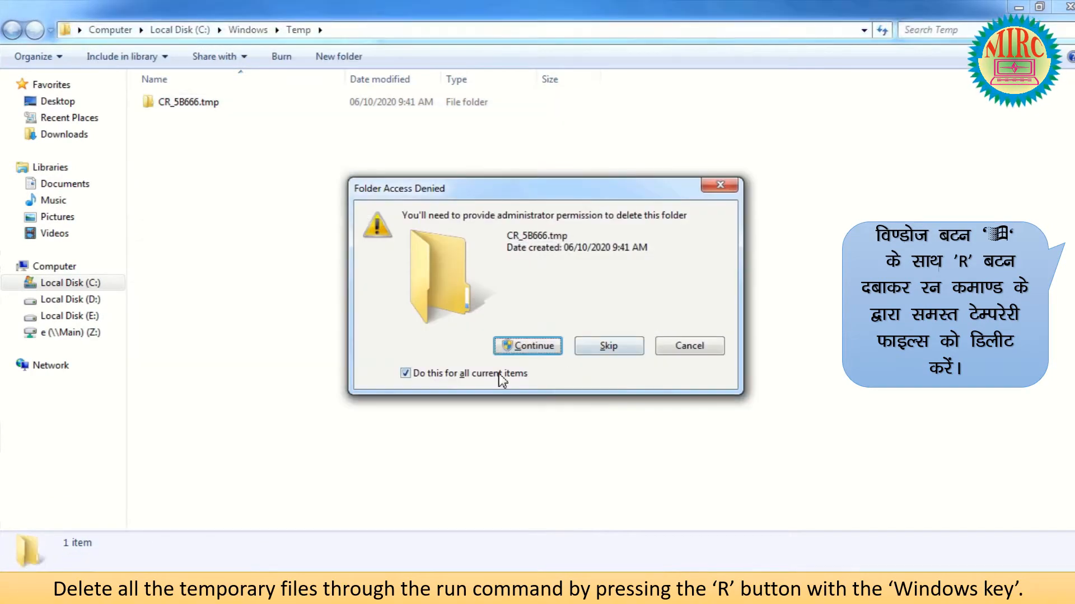
left_click(611, 345)
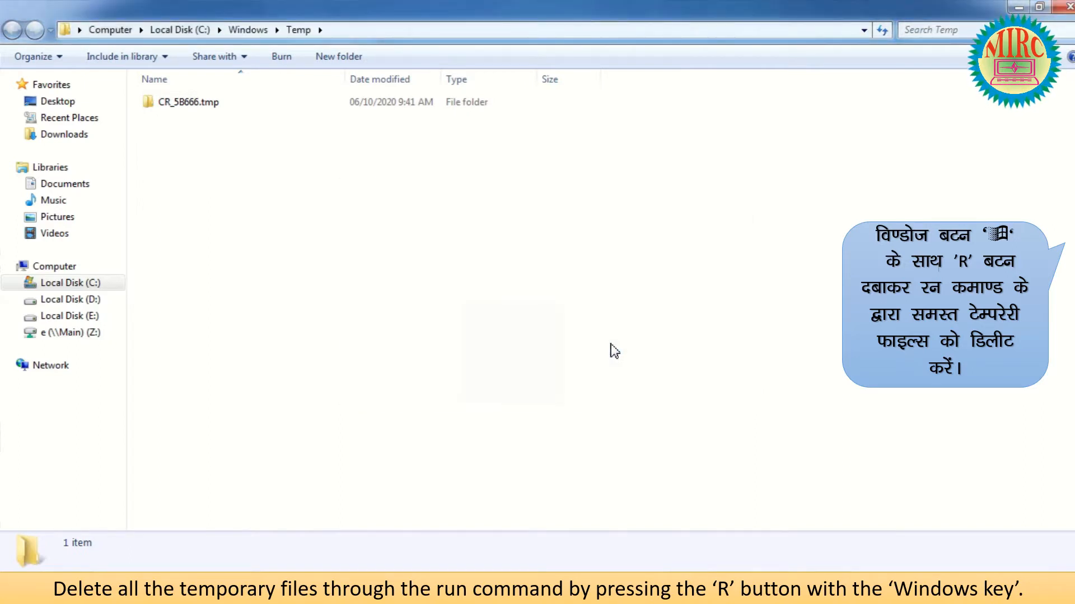
Open the user's %temp% folder from the Run box.
key("super+r")
key("Home")
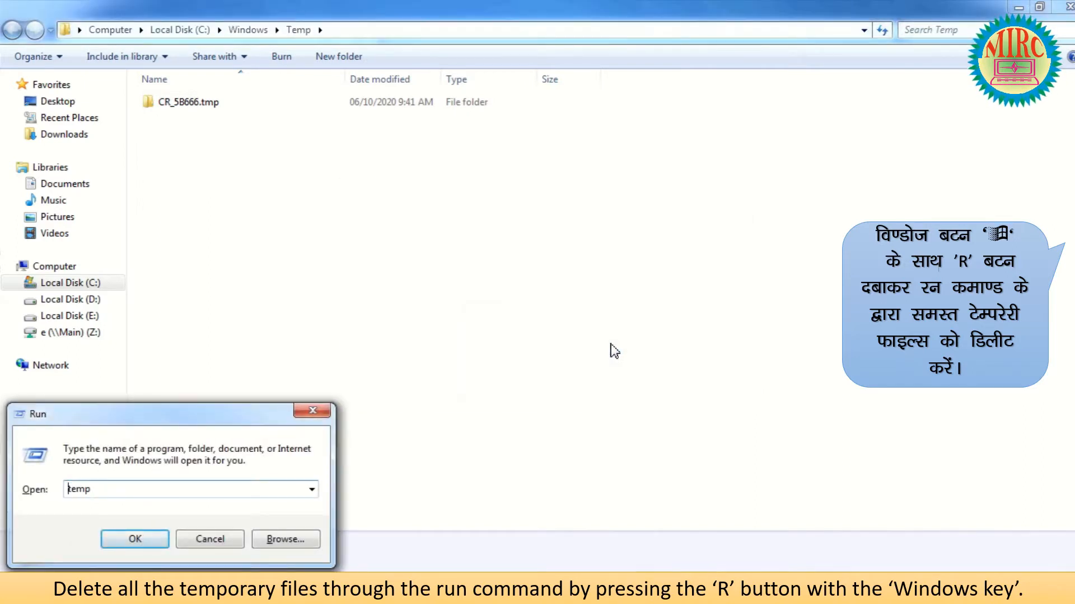
type("%")
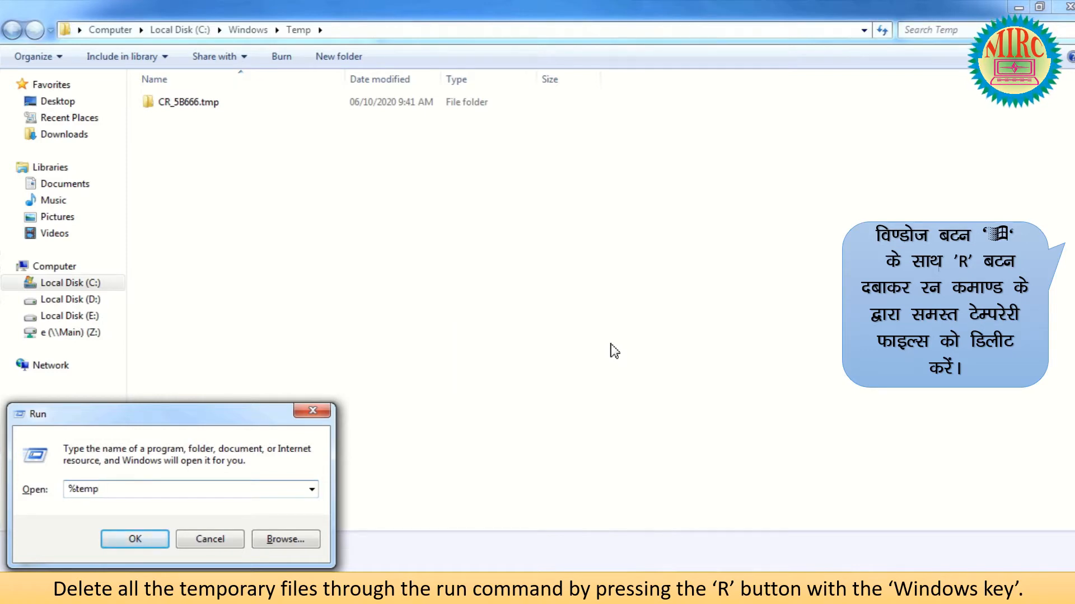
key("End")
type("%")
key("Return")
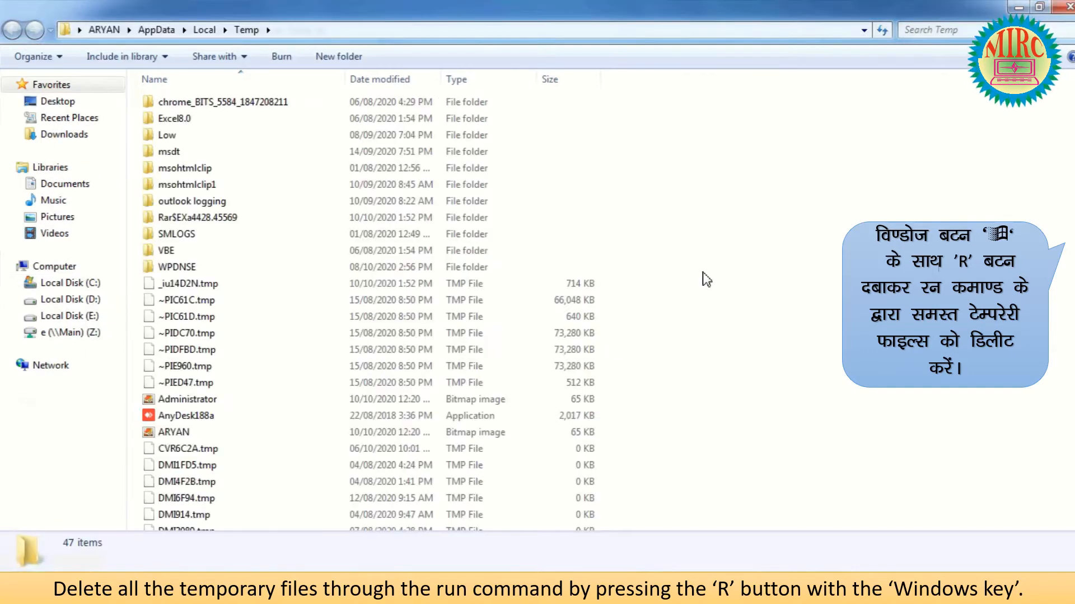
Permanently delete all 47 items, skipping the Cookies system file, AnyDesk and FXSAPIDebugLogFile.
key("ctrl+a")
key("shift+Delete")
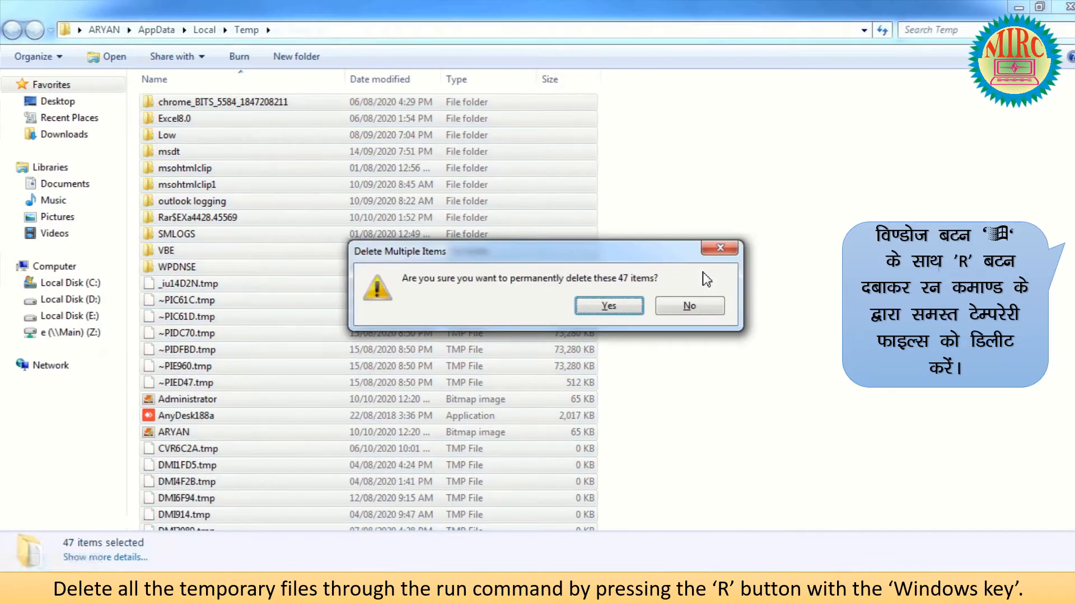
left_click(608, 306)
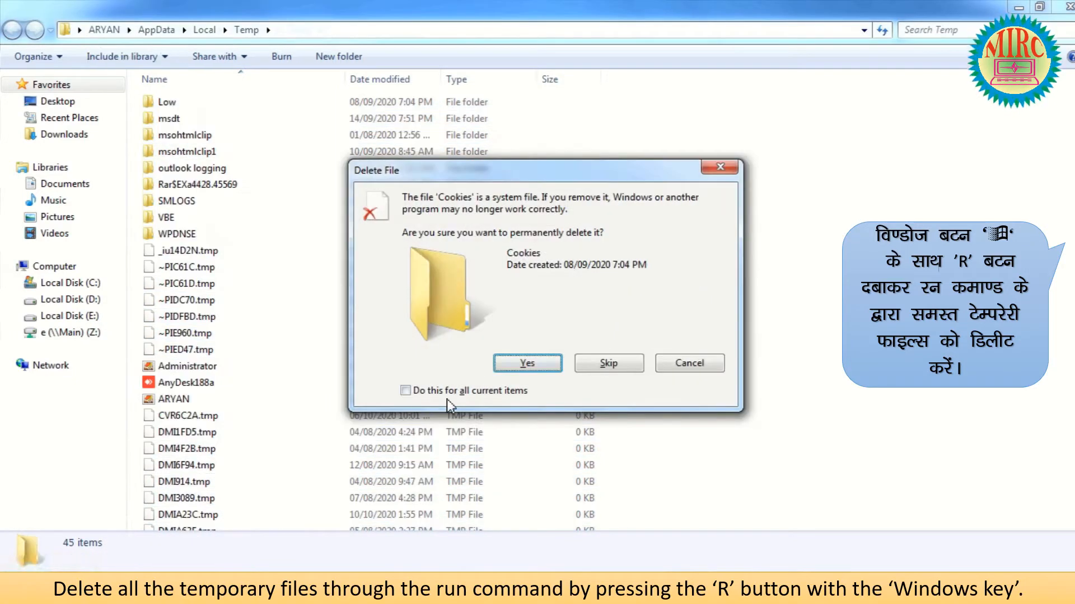
left_click(405, 391)
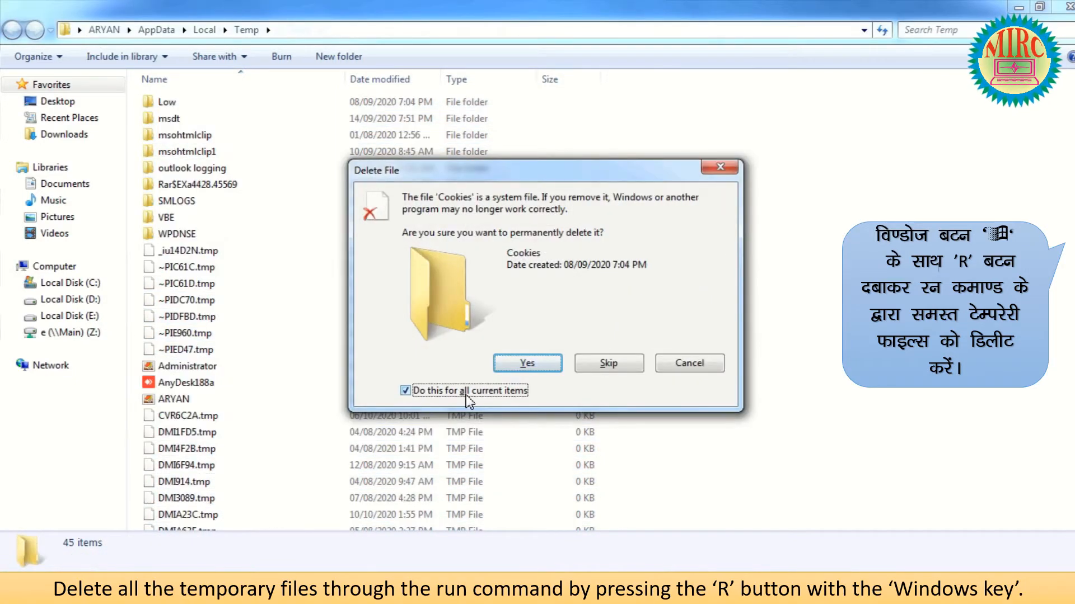
left_click(612, 365)
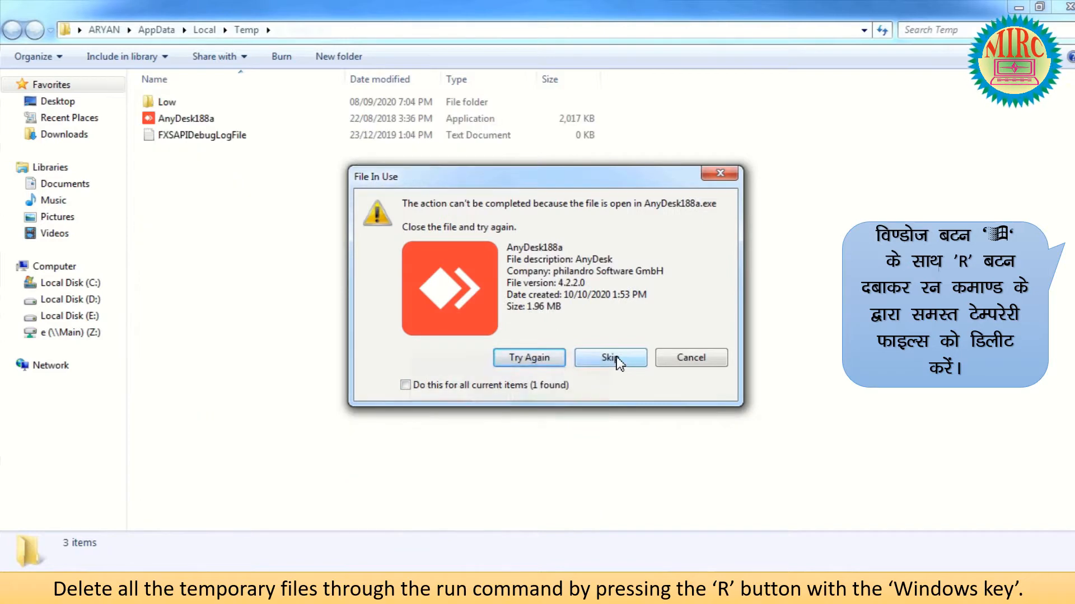
left_click(616, 358)
left_click(616, 357)
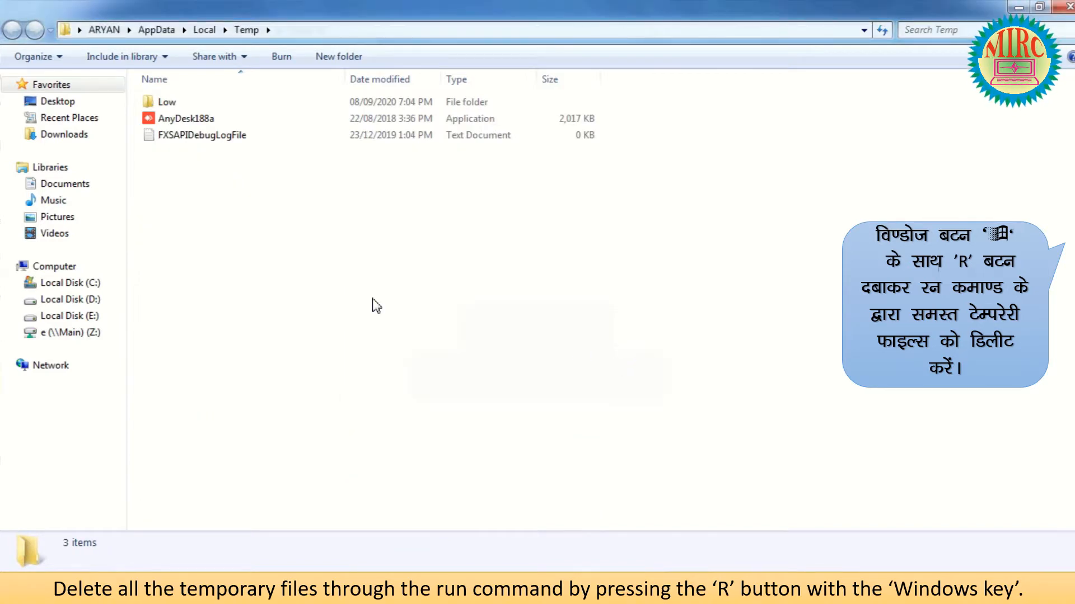
Navigate to C:\Windows\Prefetch and grant access to open it.
left_click(84, 283)
double_click(178, 188)
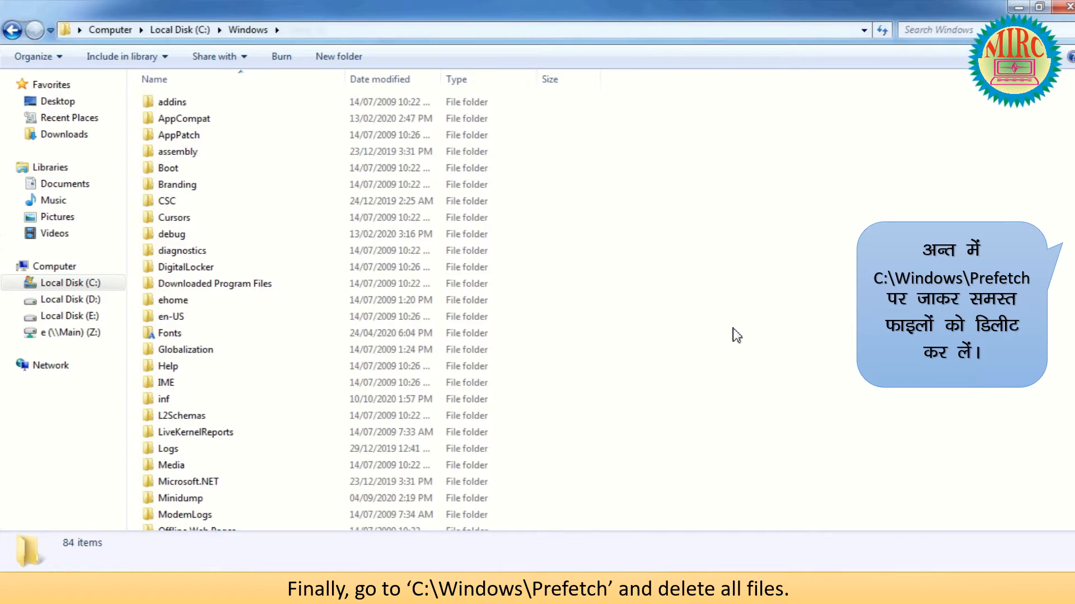
type("pr")
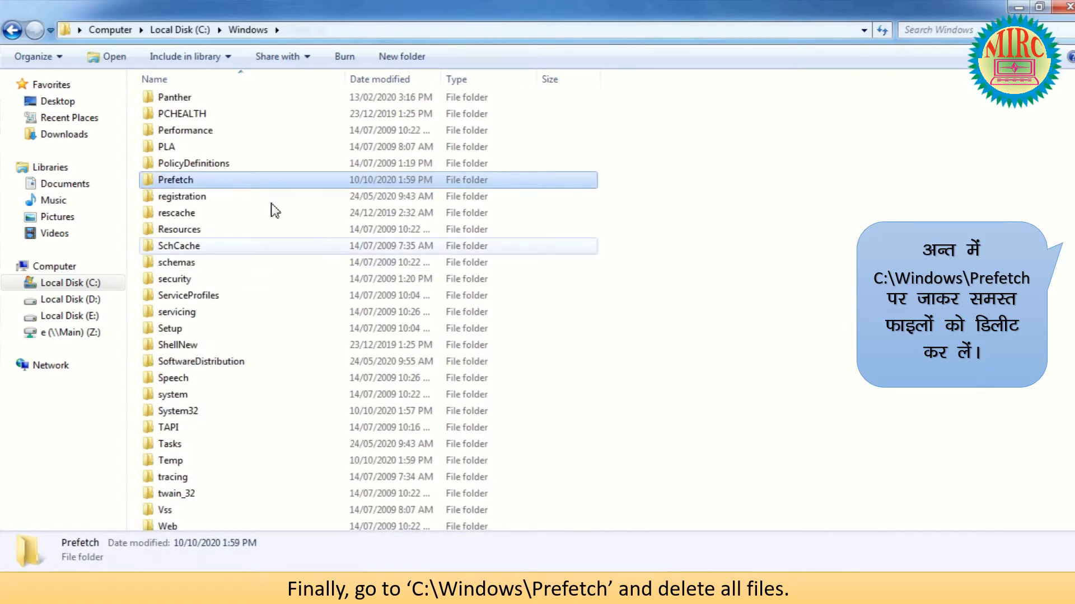
double_click(177, 179)
left_click(540, 315)
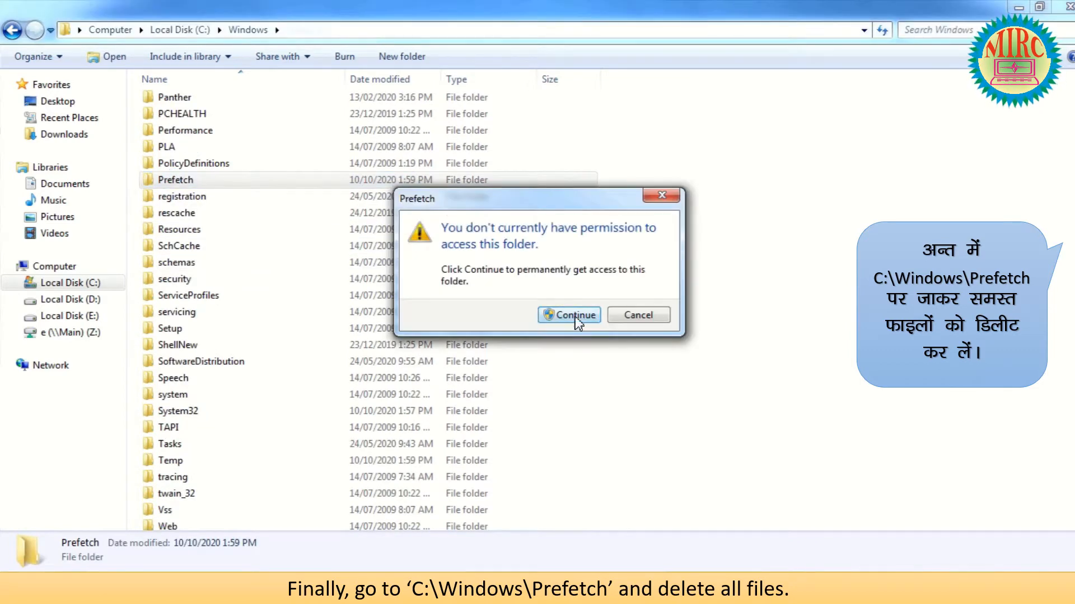
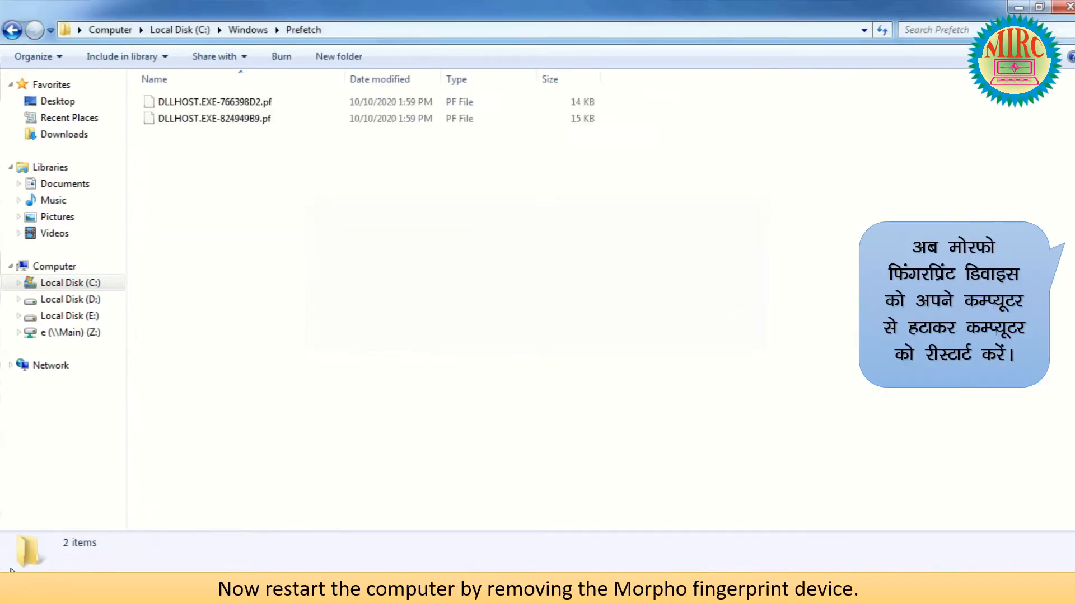
Confirm deleting all Prefetch files, then restart the computer from the Start menu.
key("super")
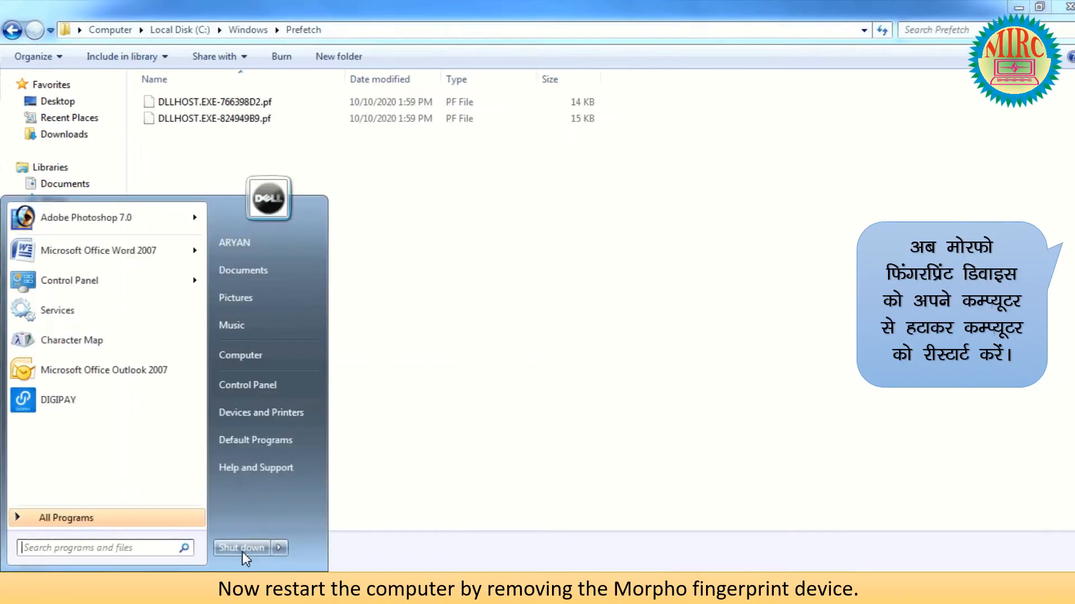
left_click(280, 548)
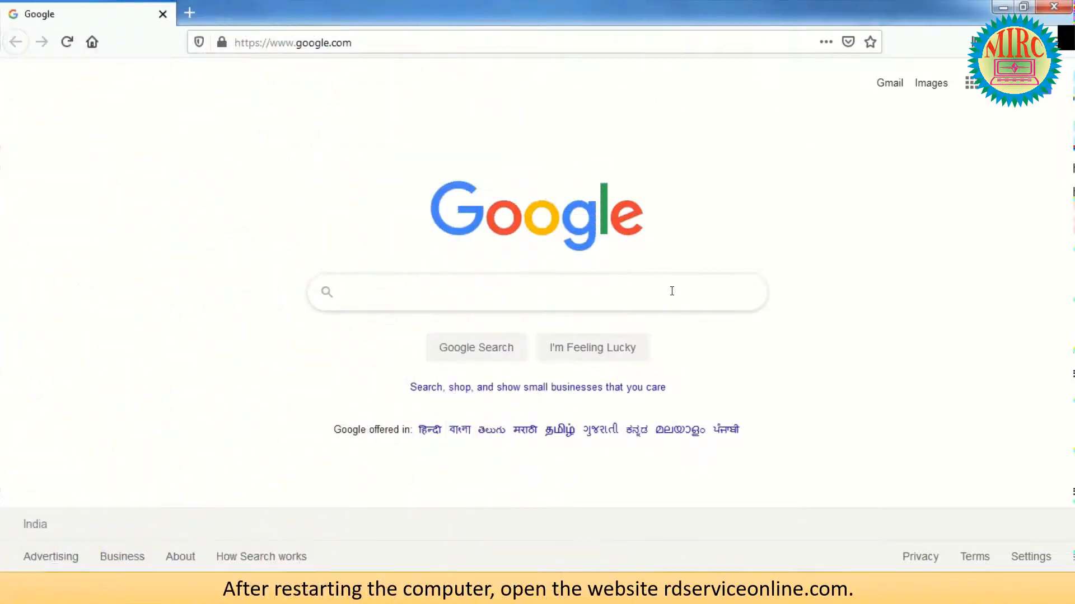
Search Google for 'morpho rd service'.
type("morpho rd service")
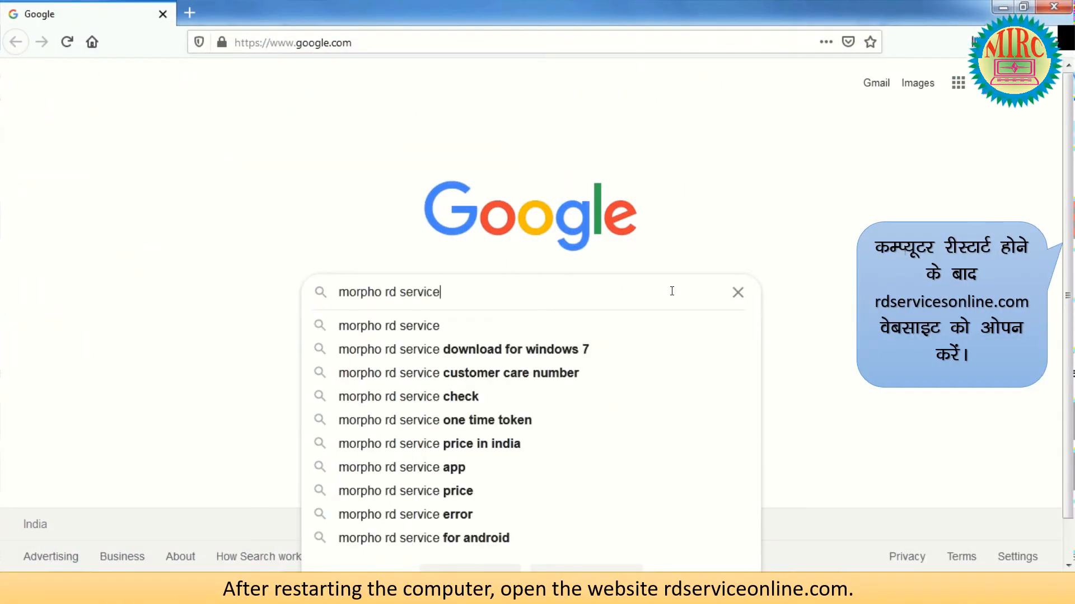
key("Return")
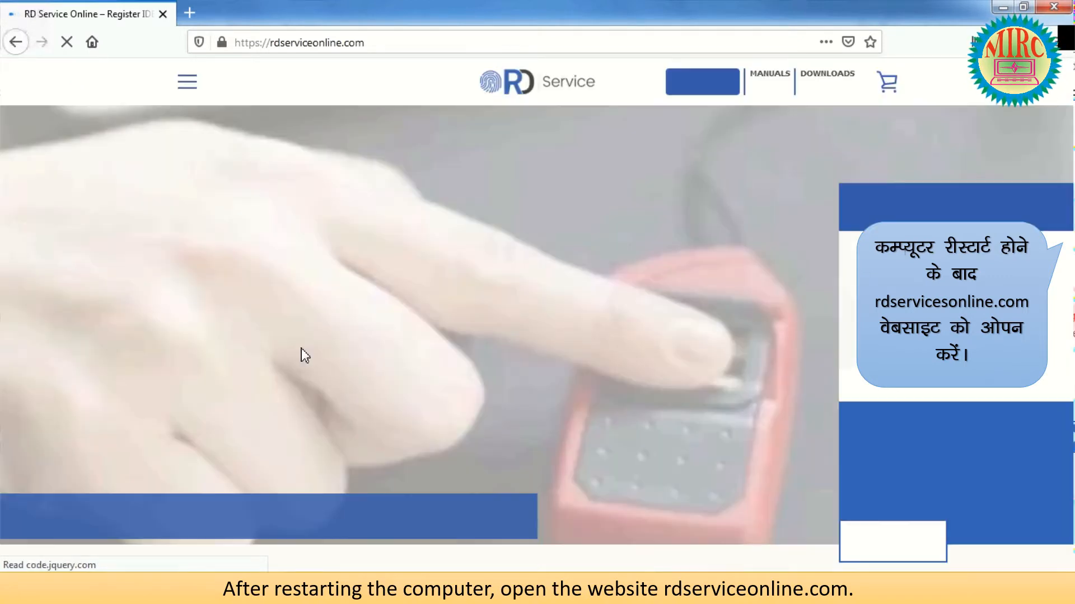
Save Windows_RD_Service_V2.0.1.42_HTTP.zip from the site's Windows downloads section.
mouse_move(838, 79)
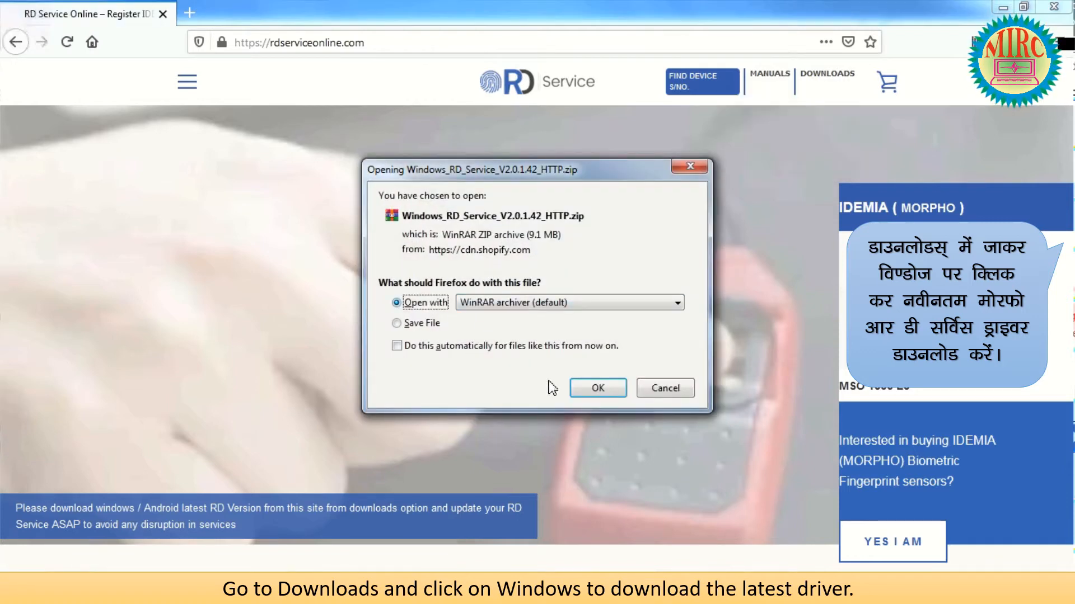
left_click(397, 325)
left_click(599, 389)
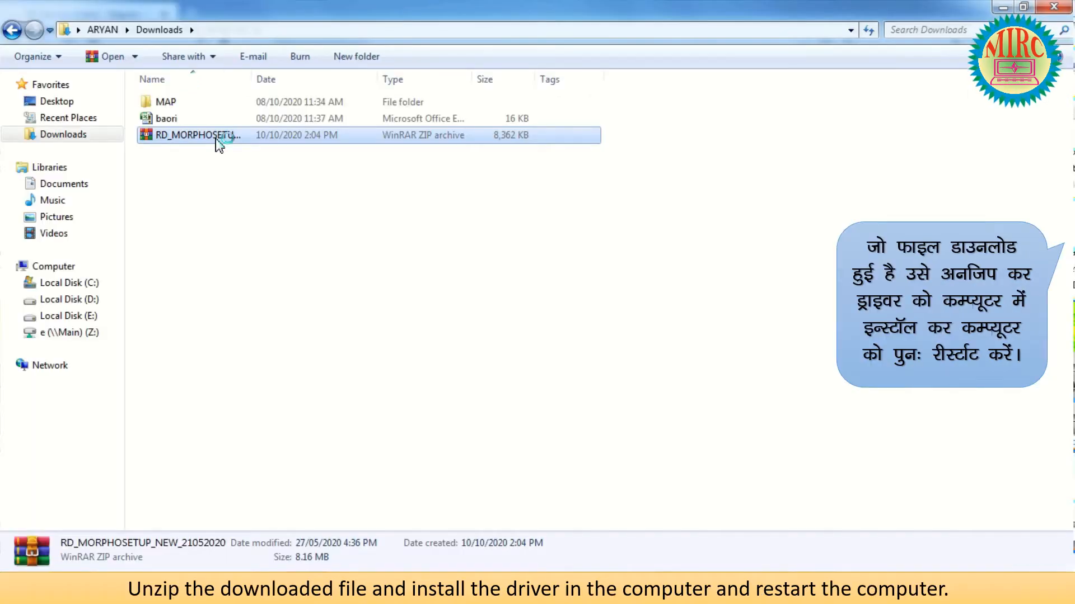
Extract RD_MORPHOSETUP_NEW_21052020 and run the installer inside Windows_RD_Service_V2.0.1.41.
right_click(218, 144)
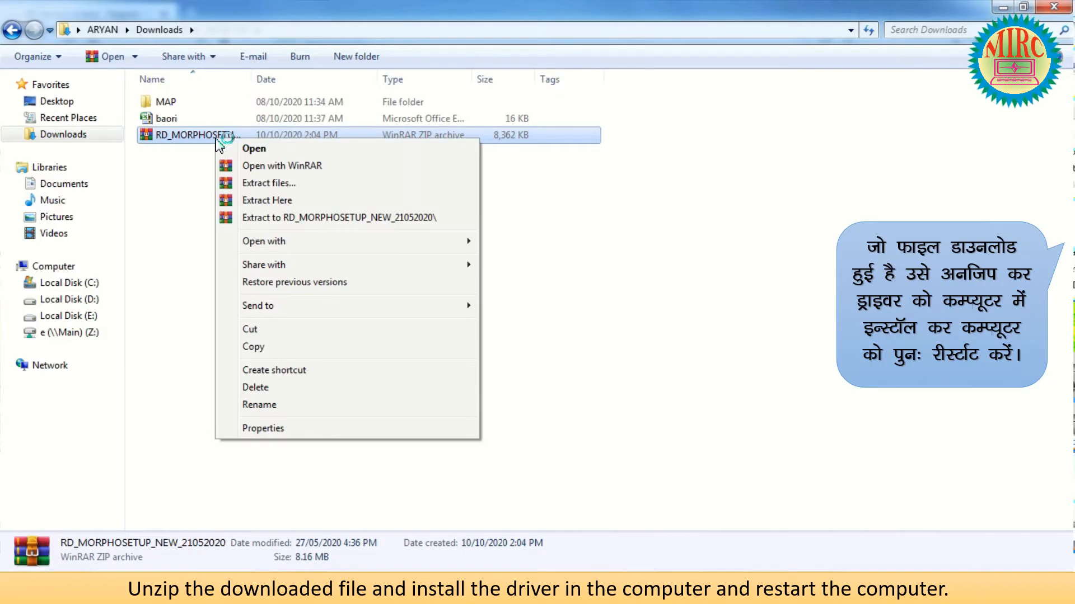
left_click(364, 220)
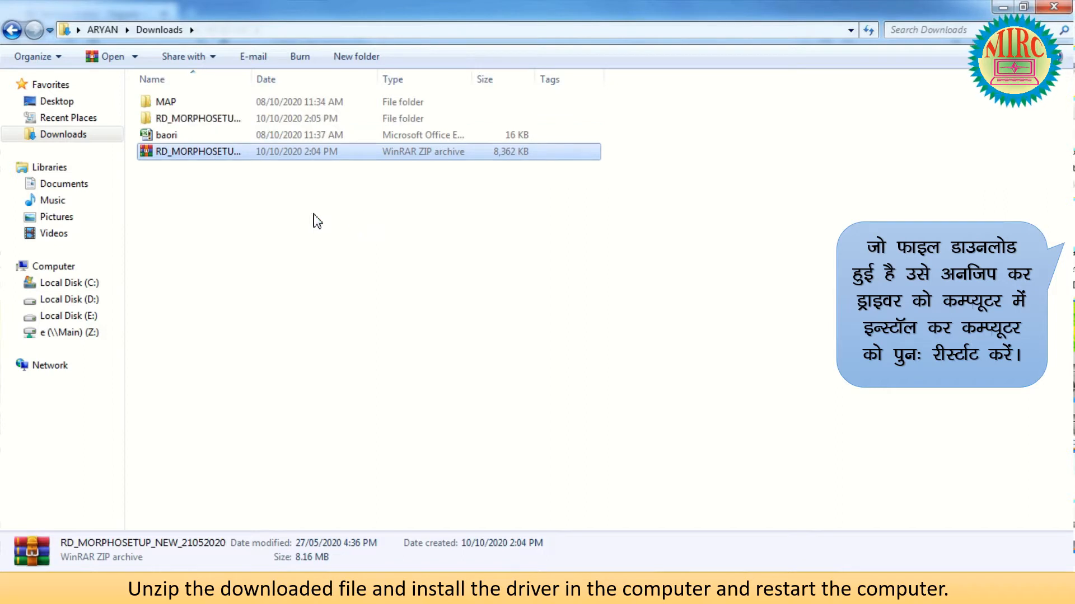
double_click(219, 119)
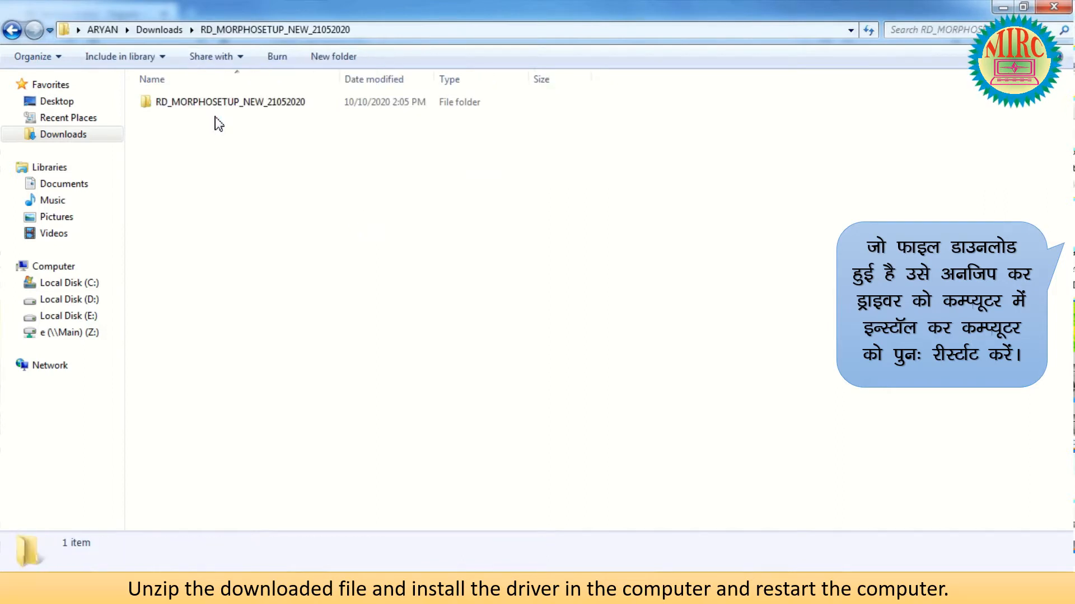
double_click(211, 109)
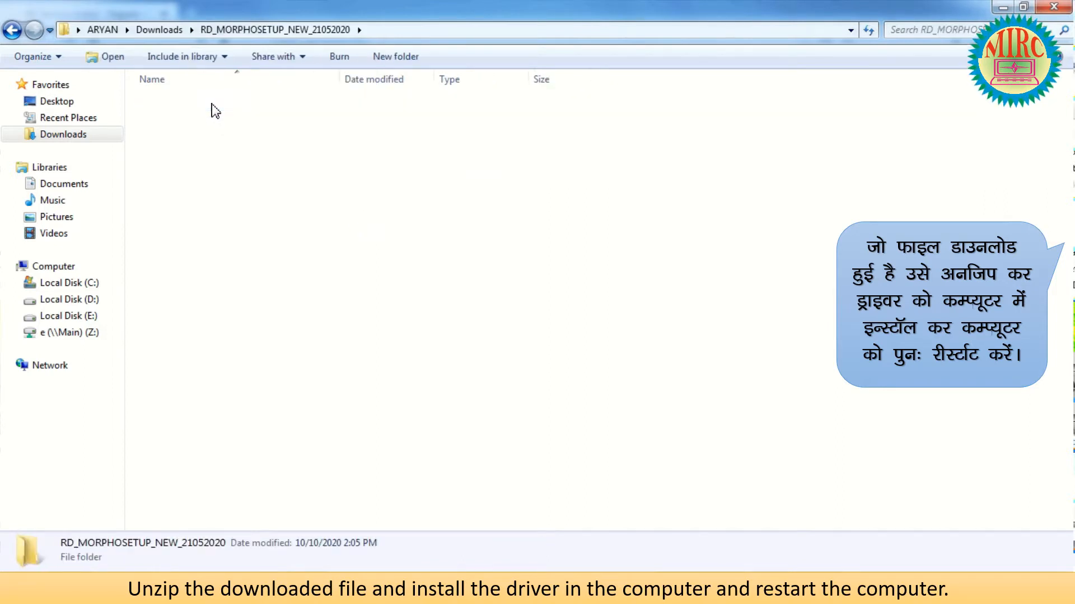
double_click(213, 103)
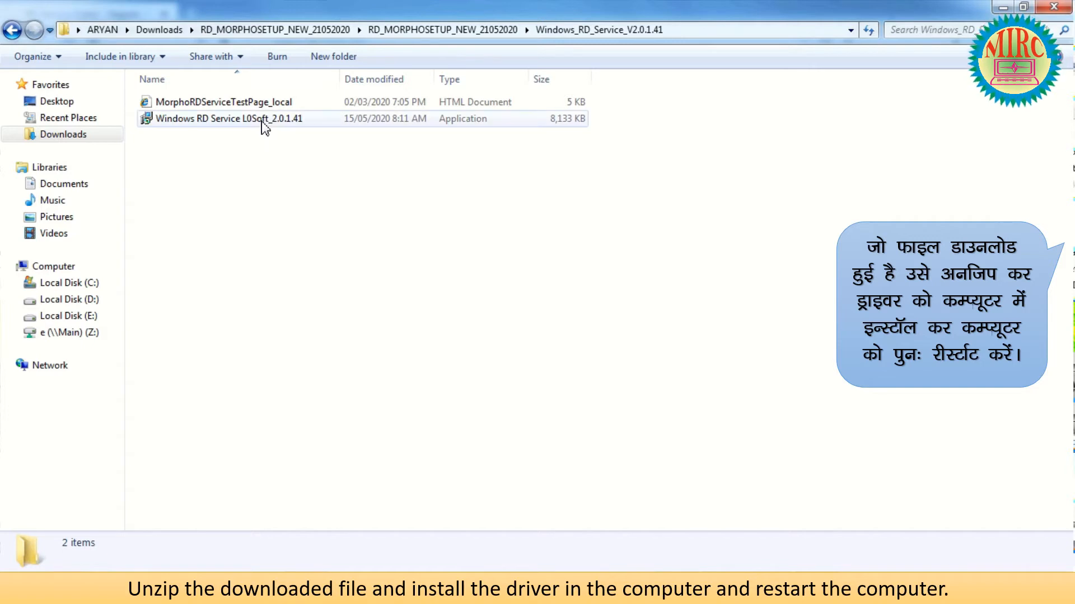
mouse_move(262, 122)
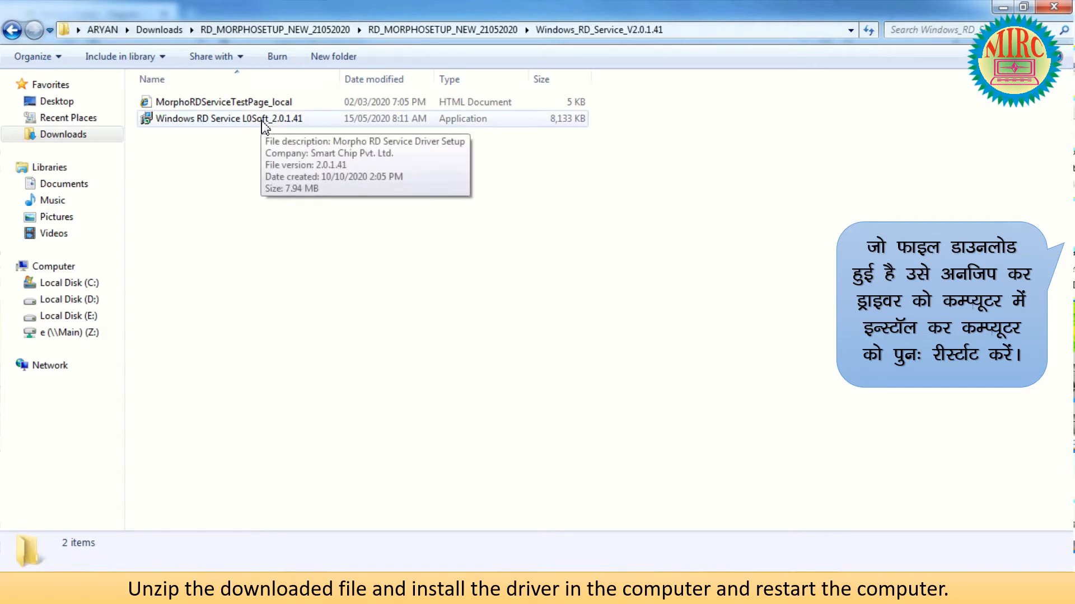
double_click(261, 122)
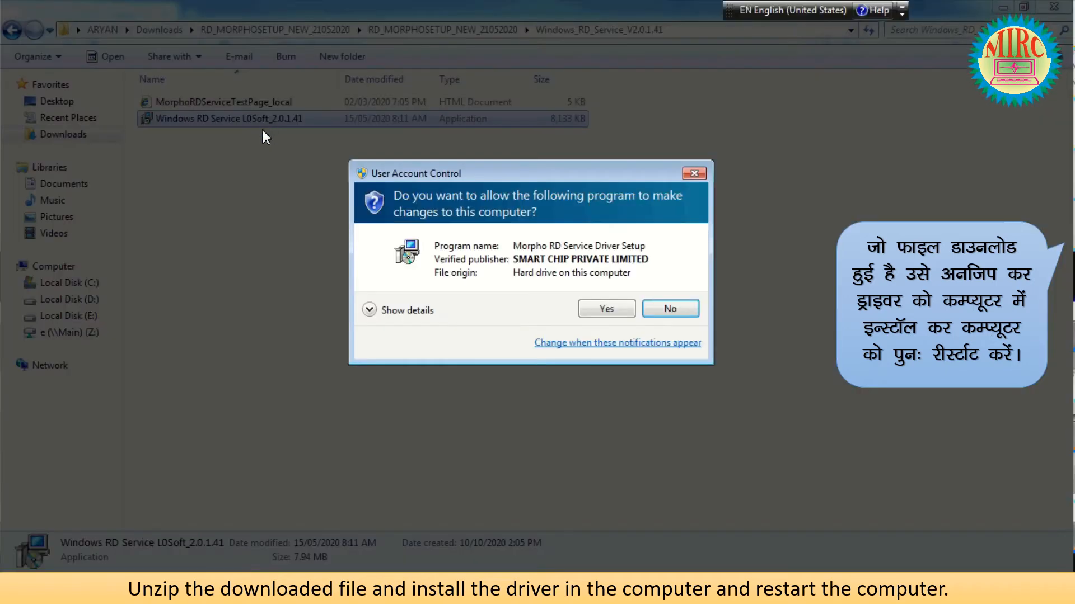
Allow Morpho RD Service Driver Setup to make changes in User Account Control.
left_click(596, 310)
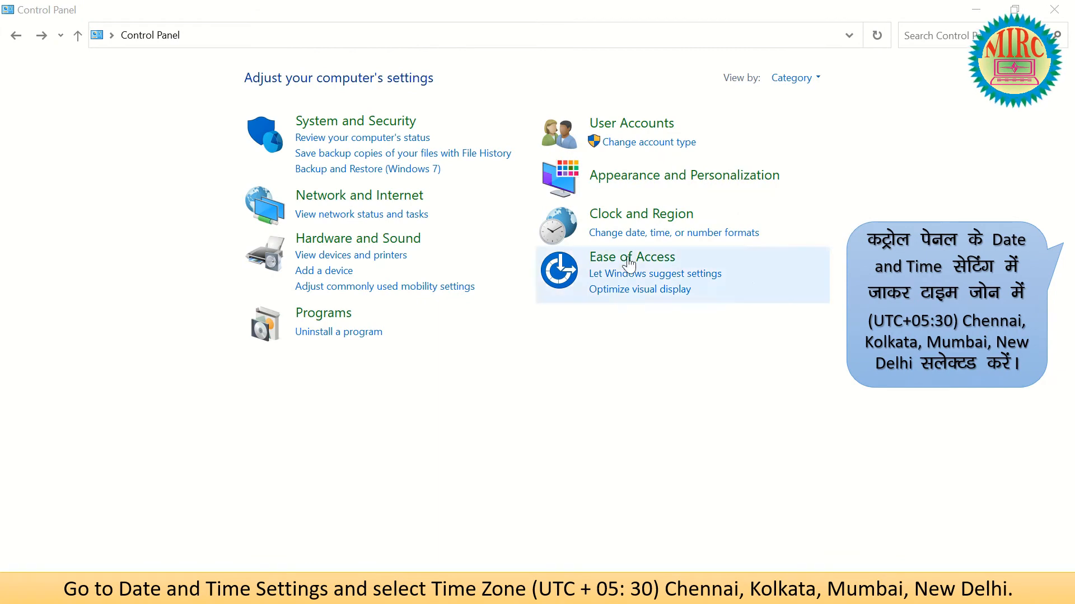
Change the time zone in Date and Time to (UTC+05:30) Chennai, Kolkata, Mumbai, New Delhi.
left_click(614, 219)
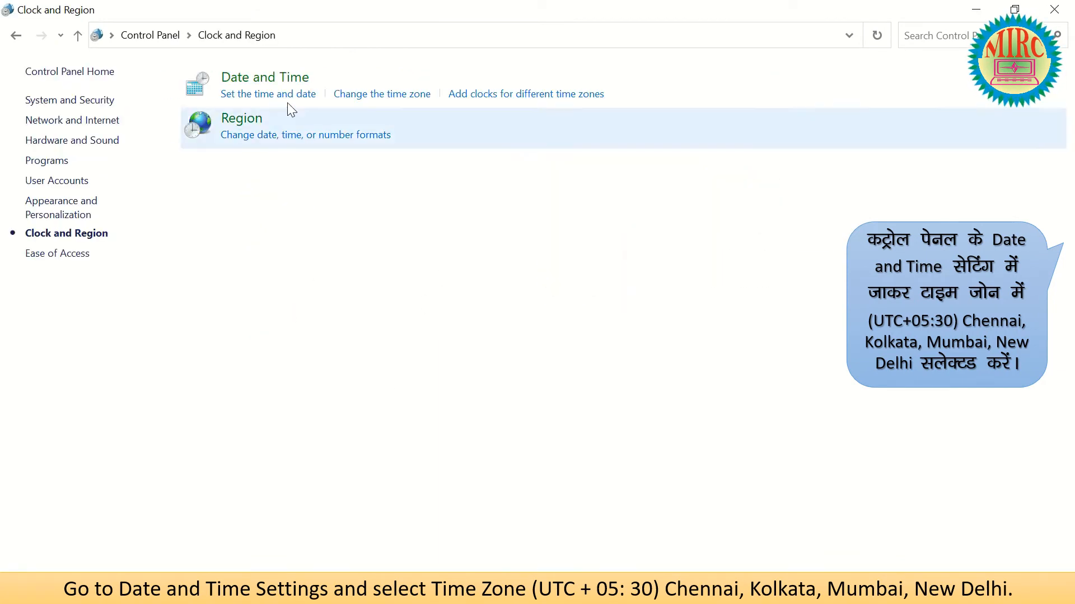
left_click(274, 95)
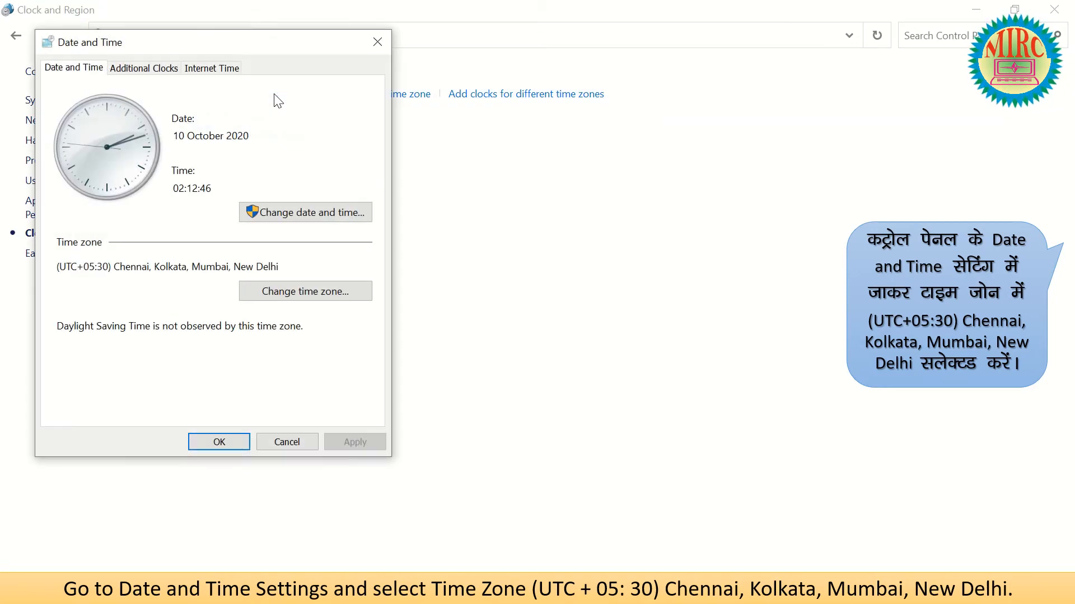
left_click(310, 291)
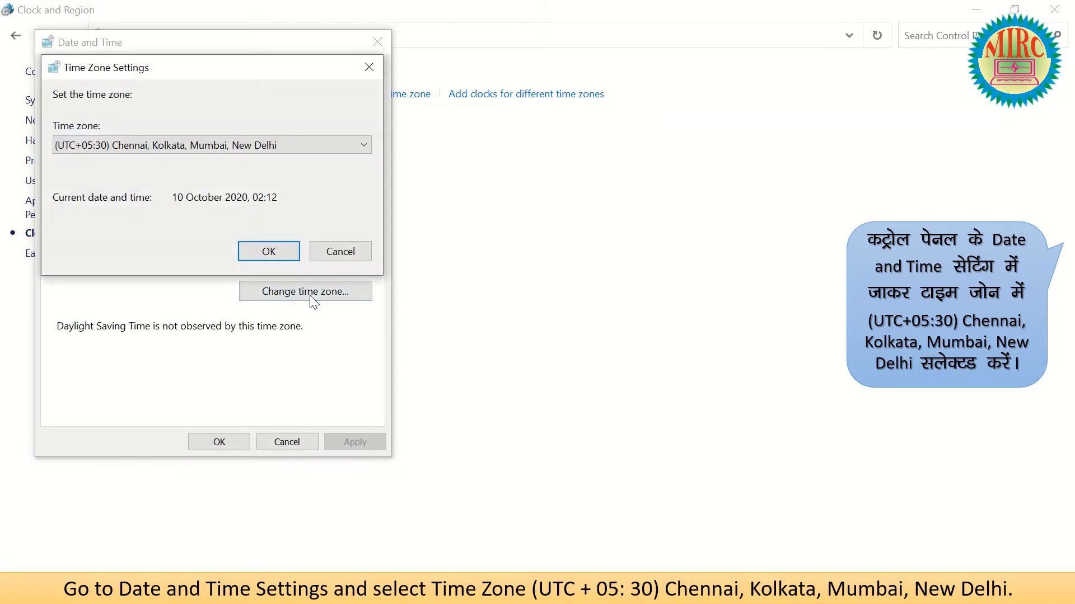
left_click(295, 146)
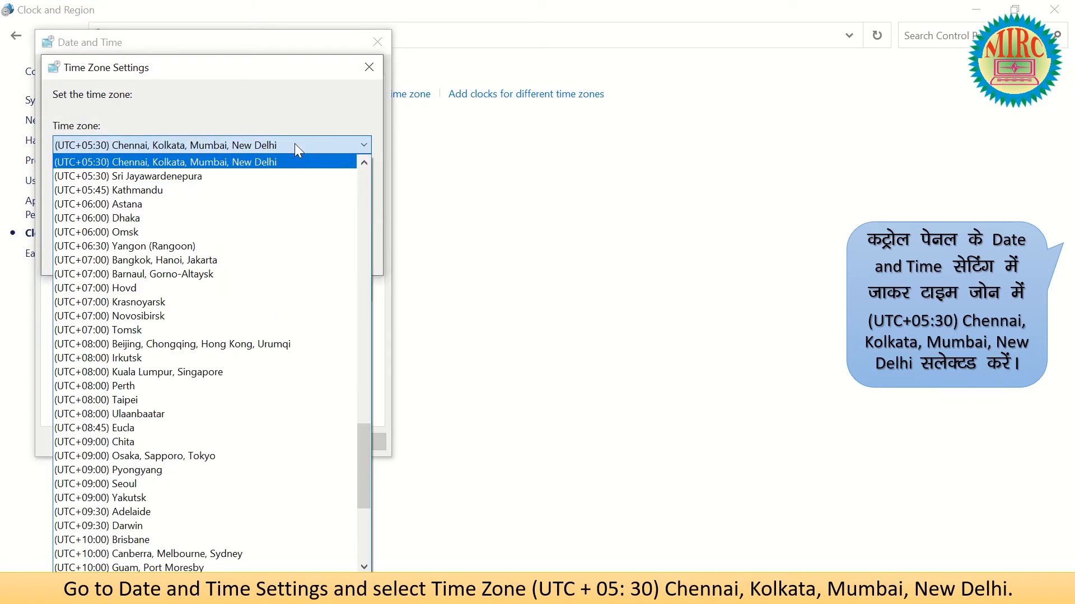
scroll(267, 159, "up", 3)
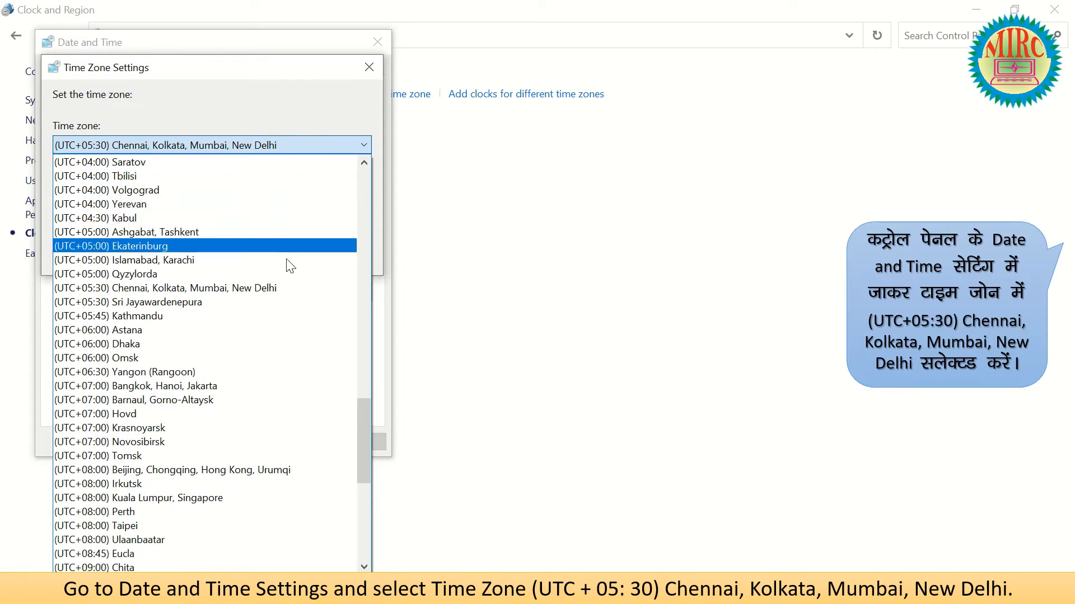
left_click(256, 289)
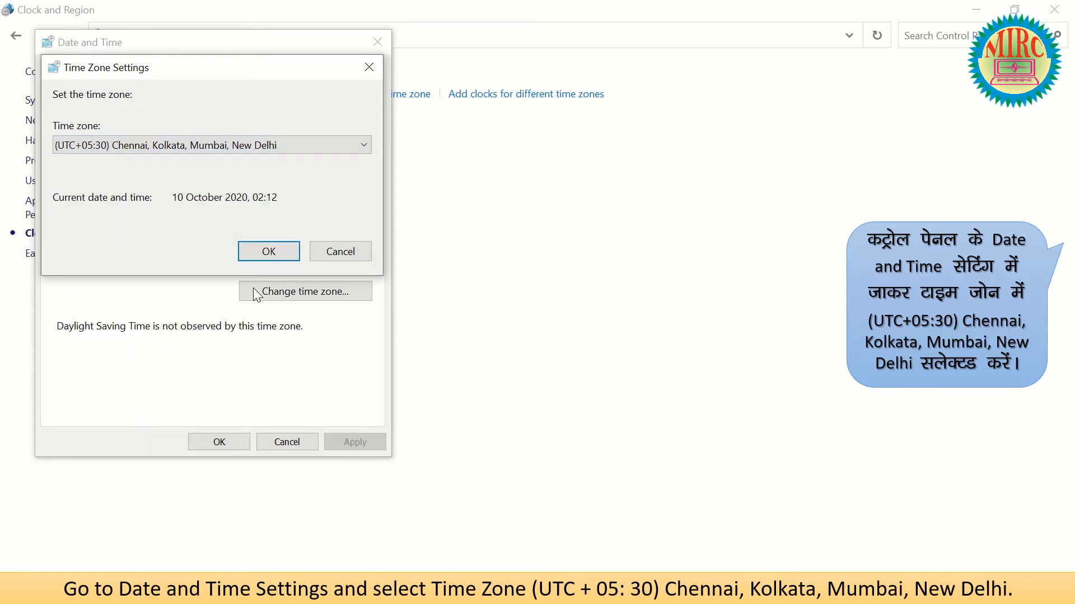
left_click(269, 252)
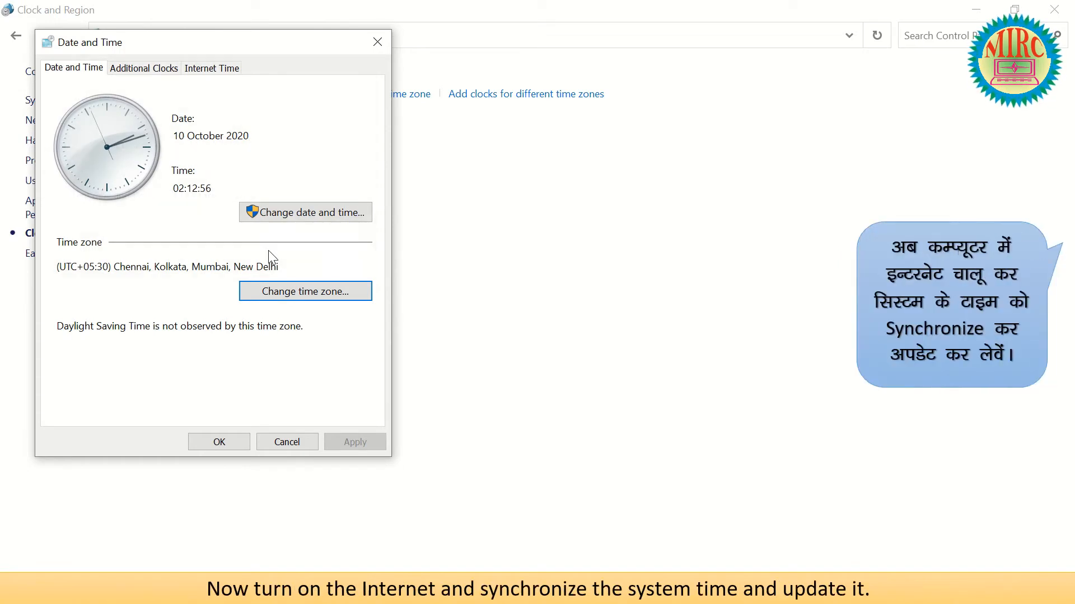
Synchronize Internet Time with time.windows.com, retrying after the error, then close Date and Time.
left_click(210, 68)
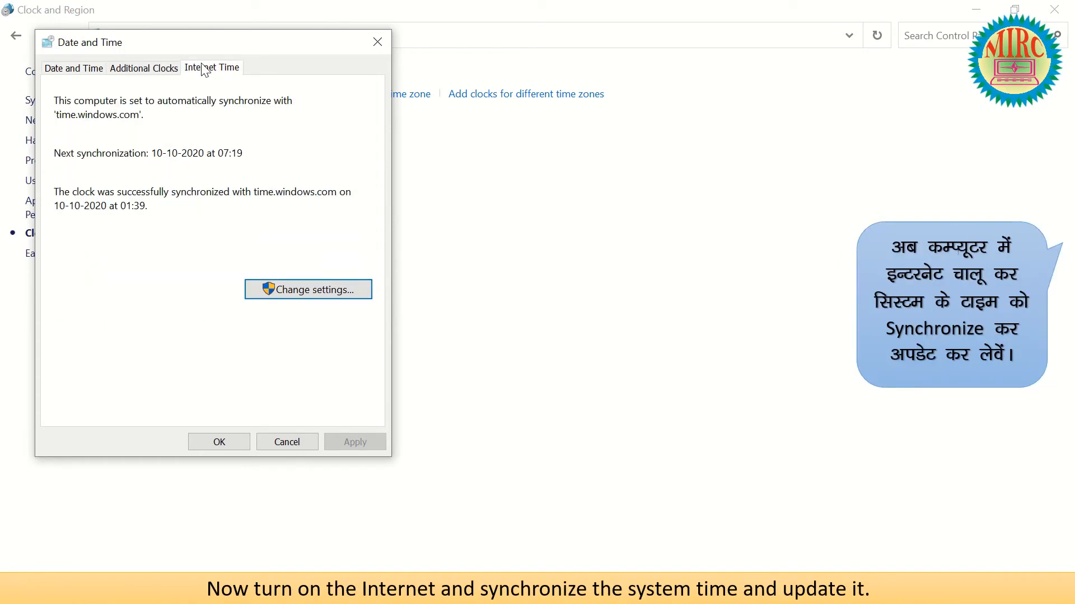
left_click(300, 291)
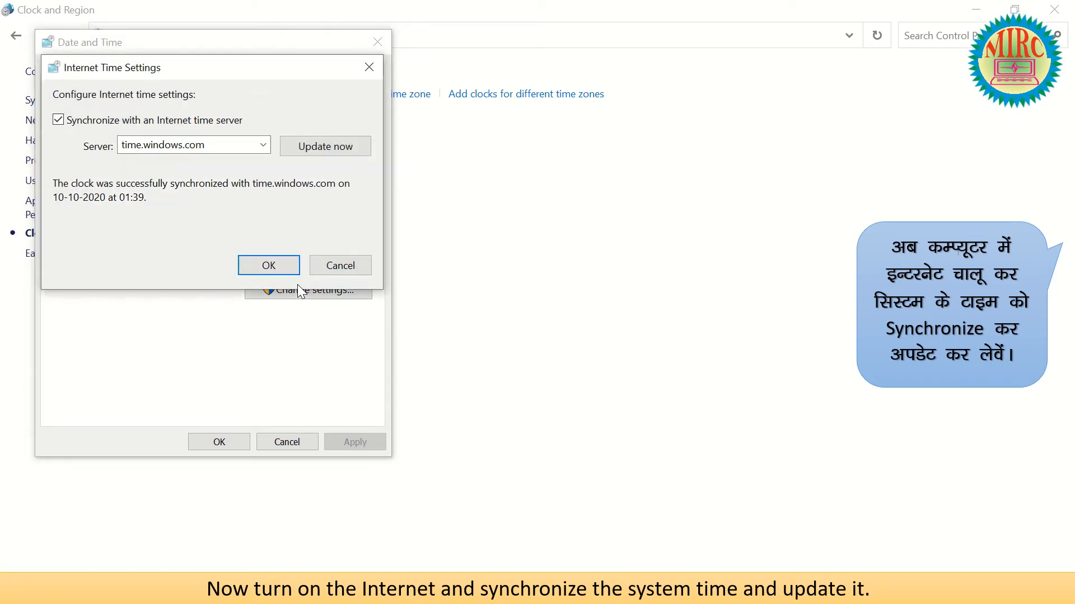
left_click(264, 144)
left_click(188, 162)
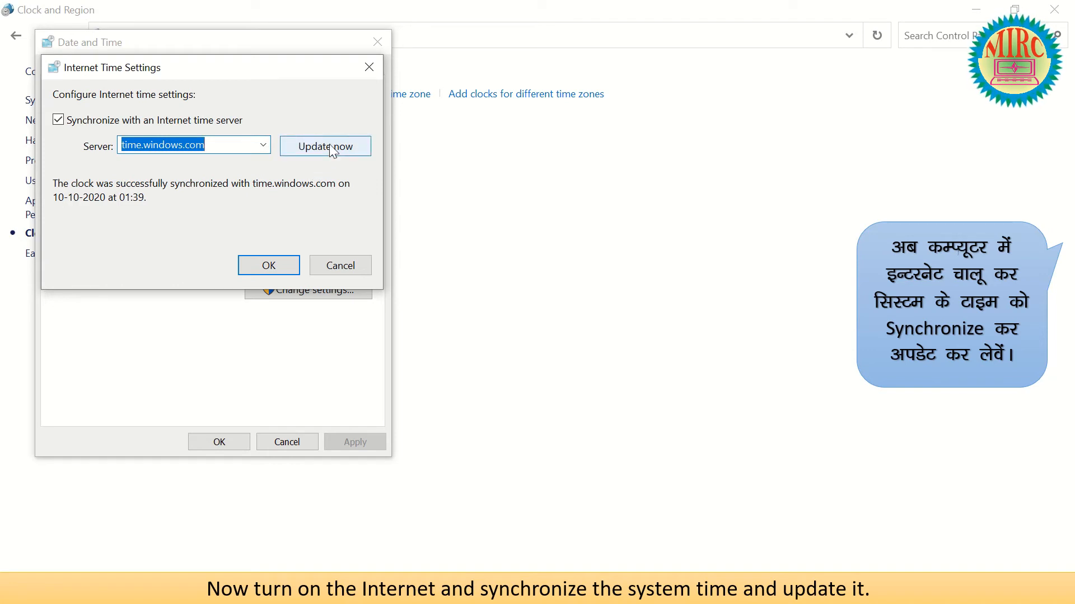
left_click(333, 148)
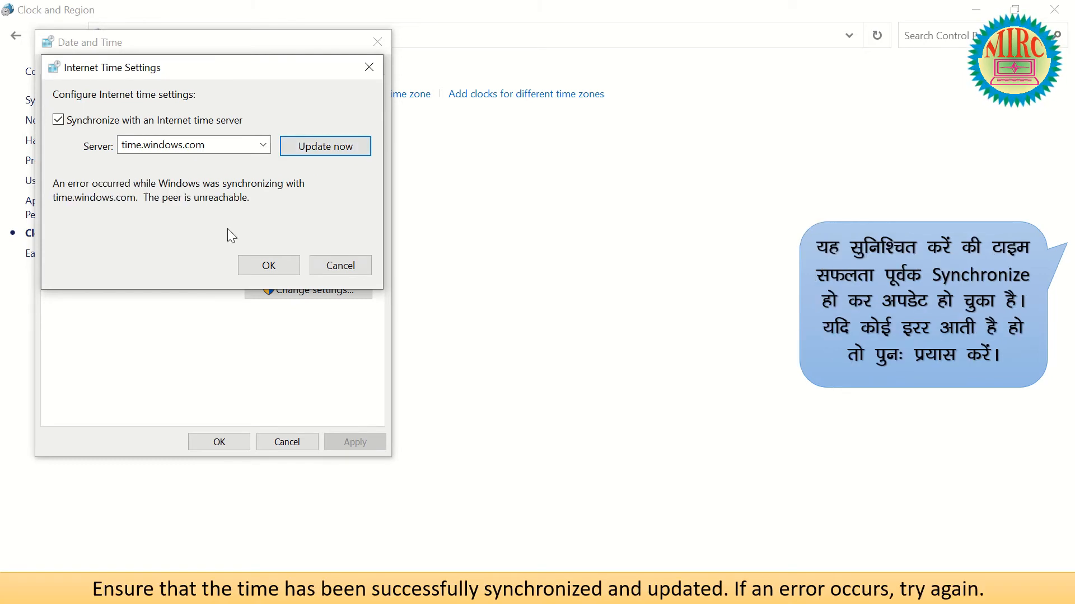
left_click(343, 149)
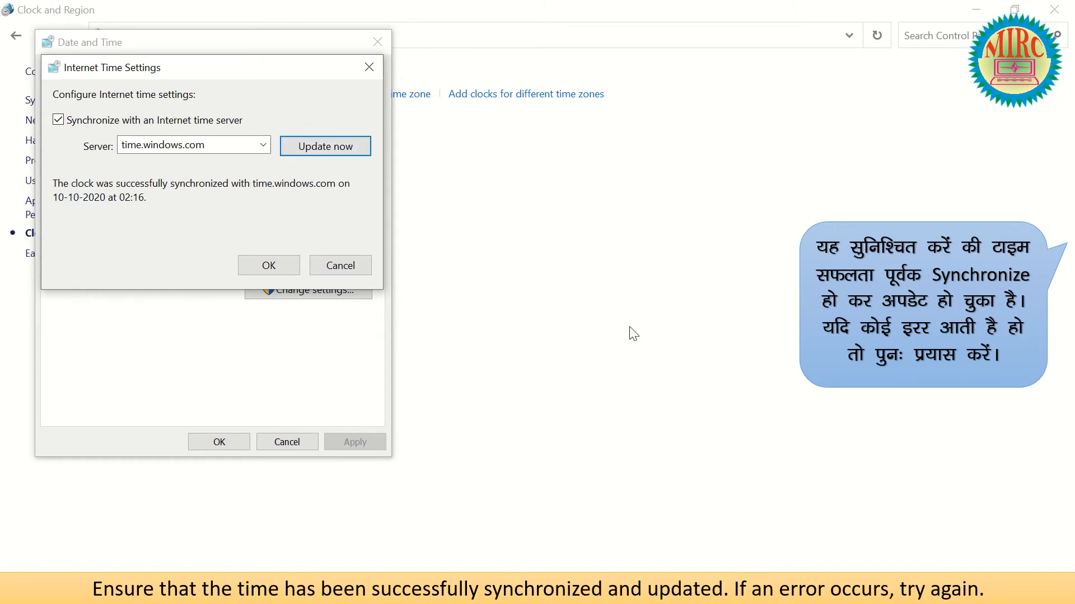
left_click(269, 266)
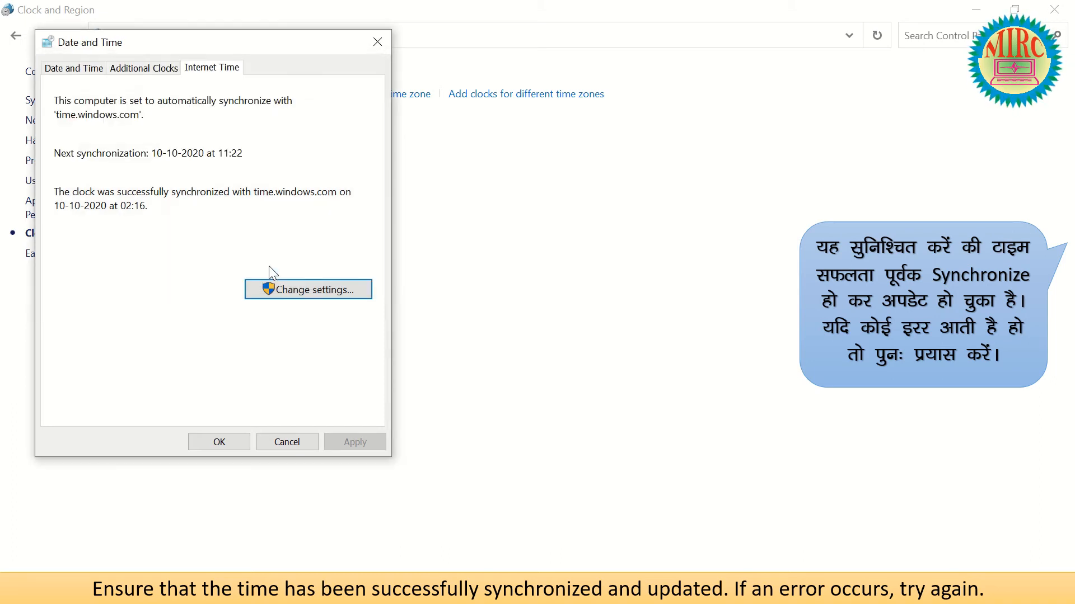
left_click(217, 441)
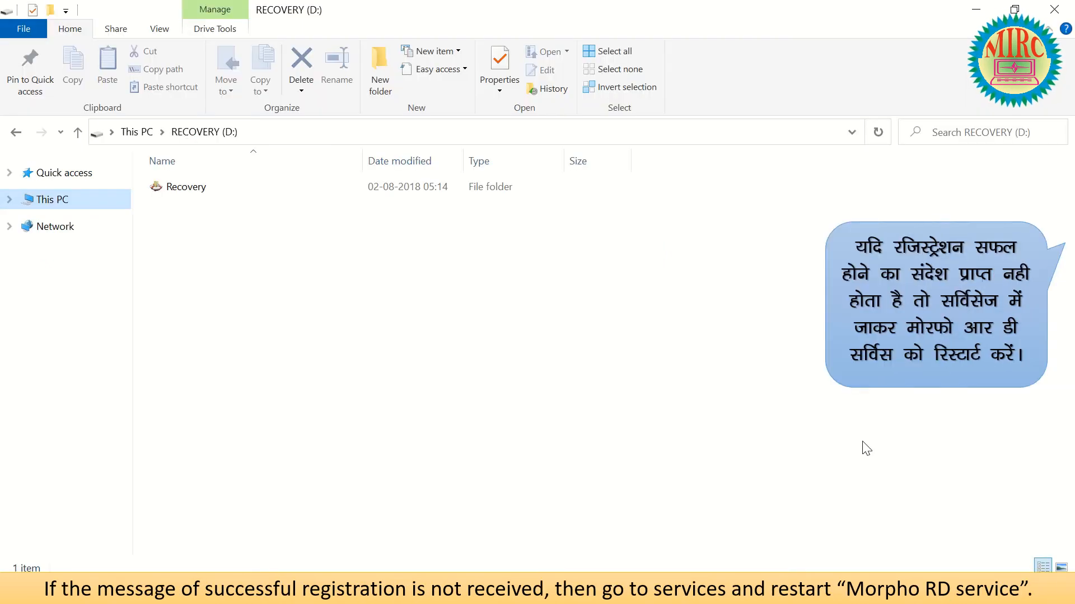
Open Services from the Start search and restart Morpho RD Service.
key("super")
type("s")
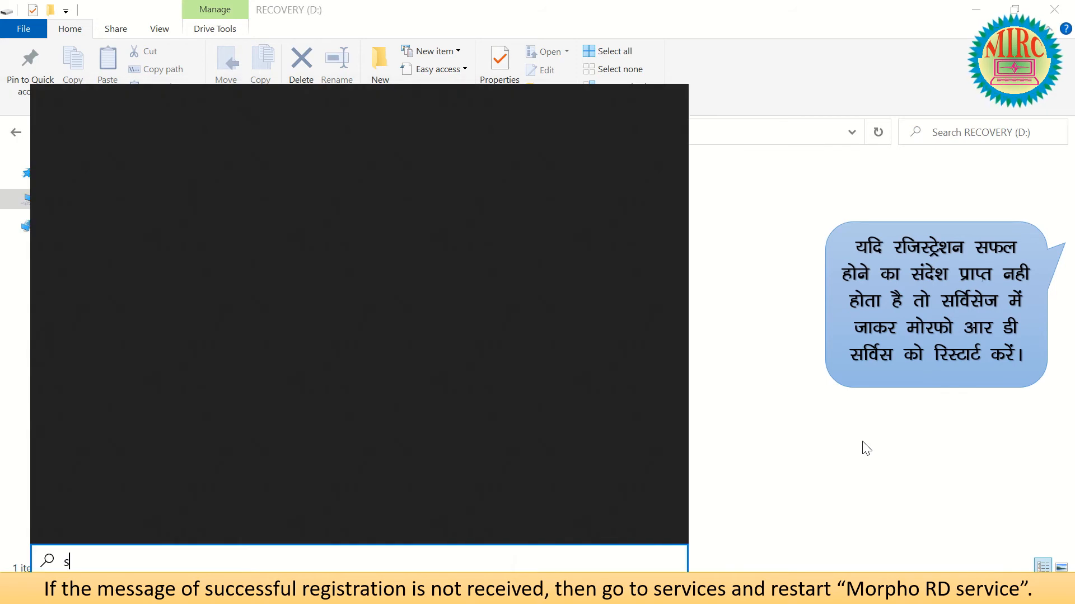
type("ervices")
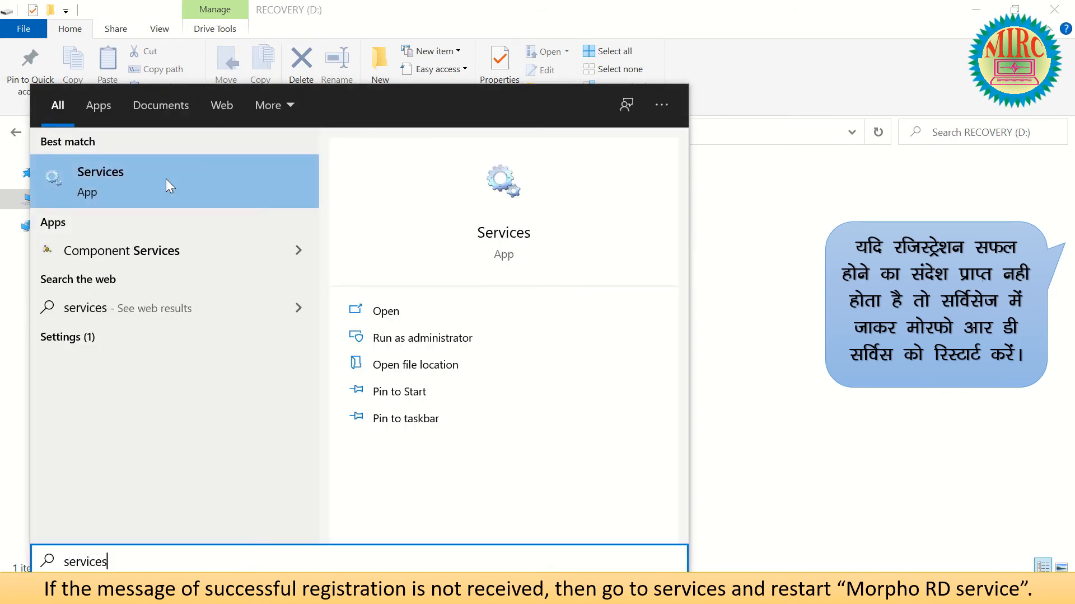
left_click(126, 174)
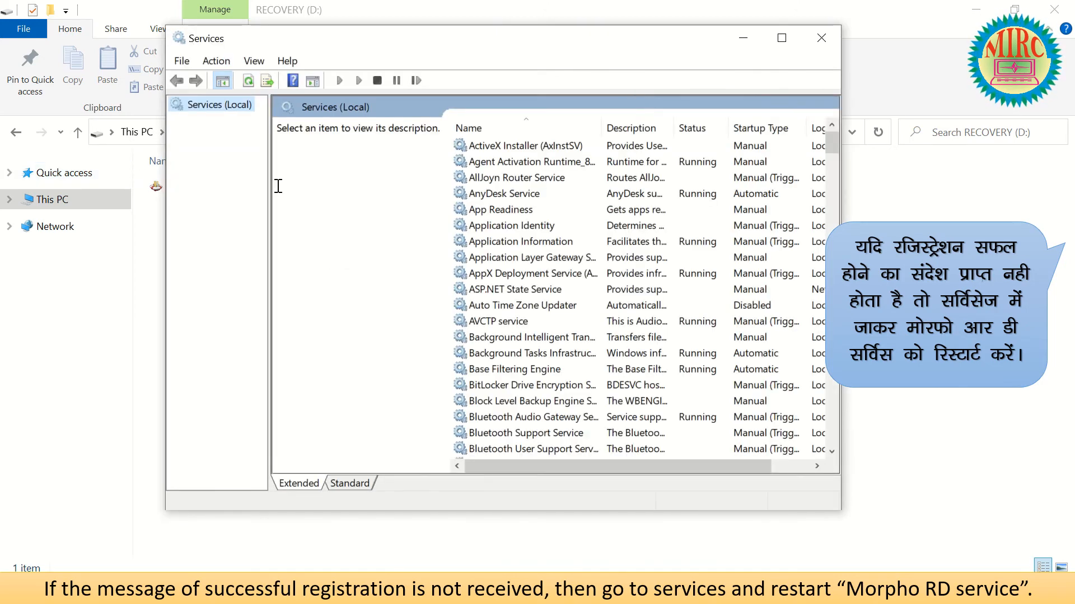
left_click(485, 150)
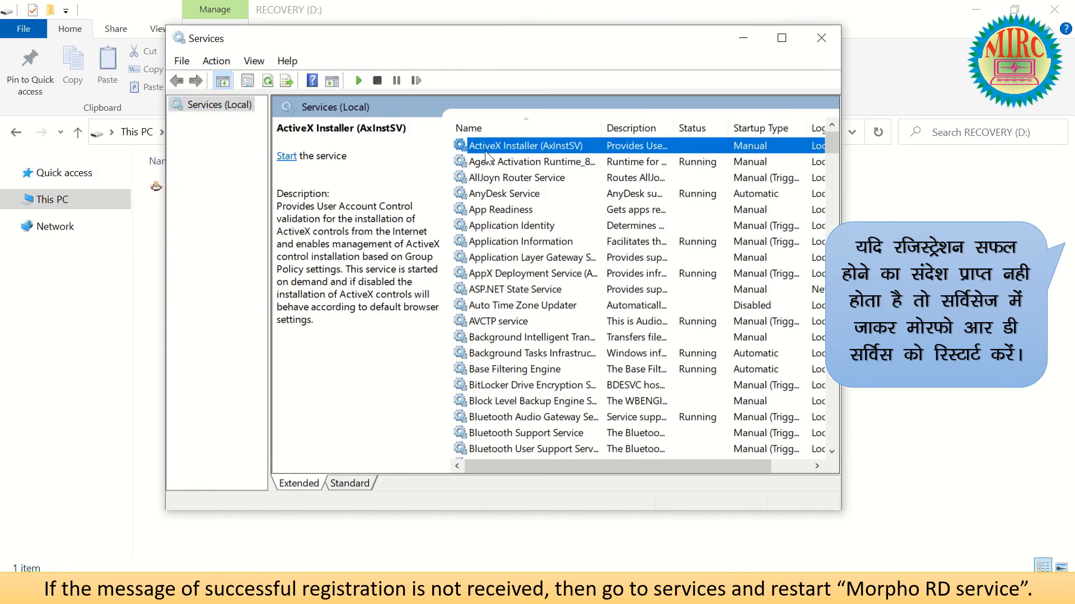
type("morpho")
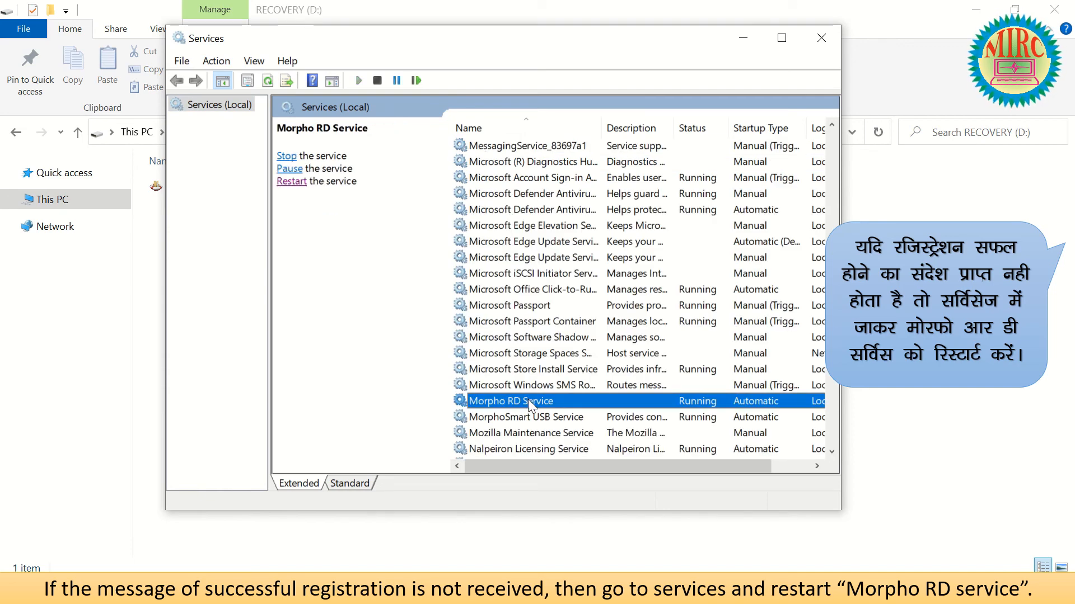
left_click(291, 185)
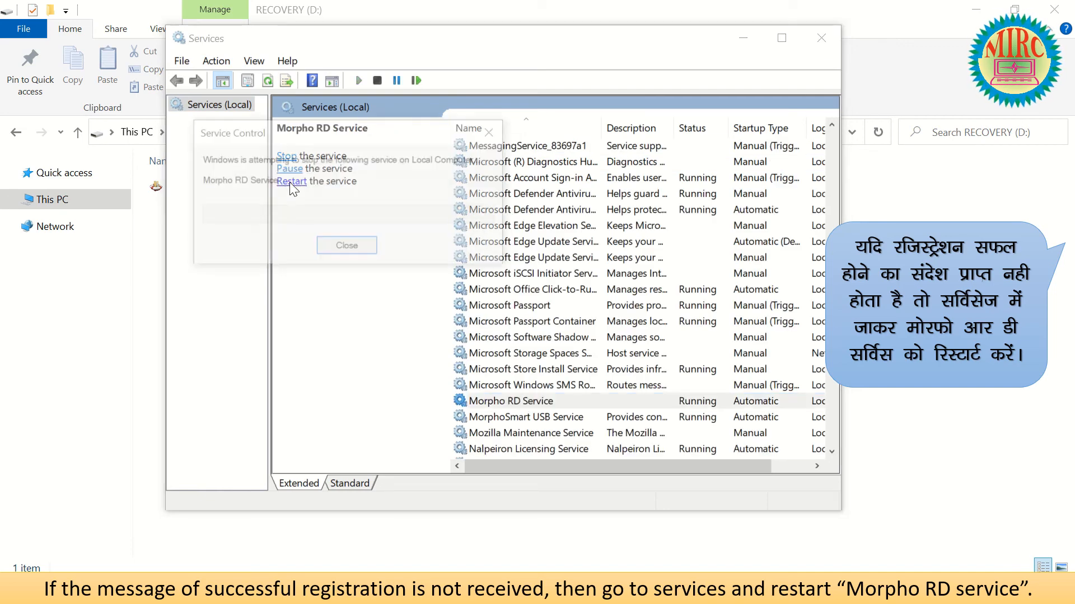